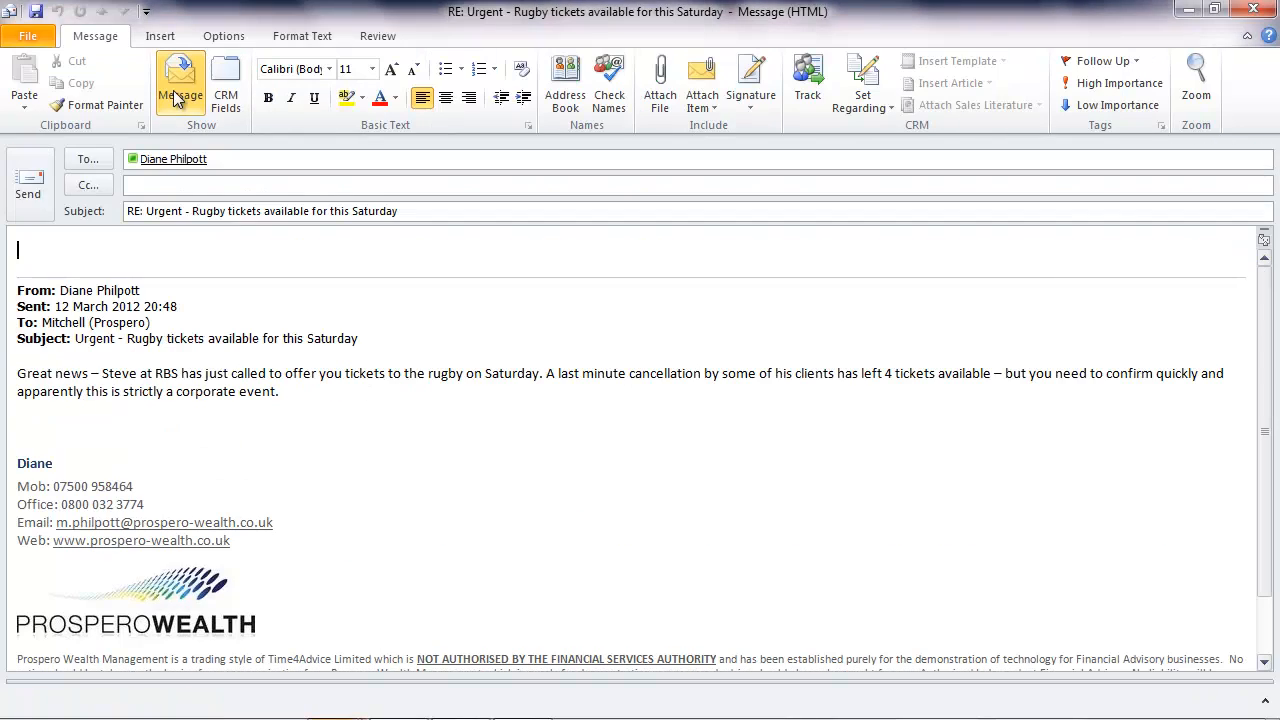
Reply "Great thanks – I am on to it!!" signed with the sender's first name, send it, and delete the original rugby tickets message
{"action": "type", "text": "great thanks - I am on to it!!"}
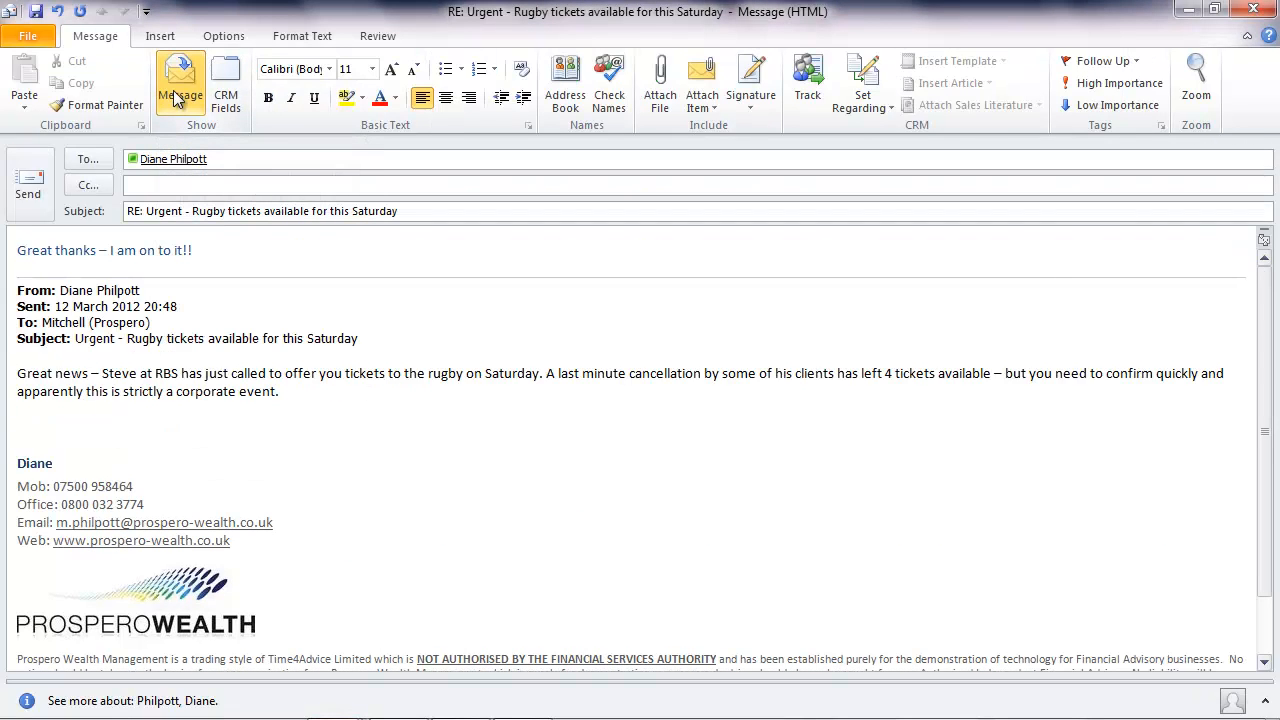
{"action": "key", "text": "Return"}
{"action": "key", "text": "Return"}
{"action": "type", "text": "Mitc"}
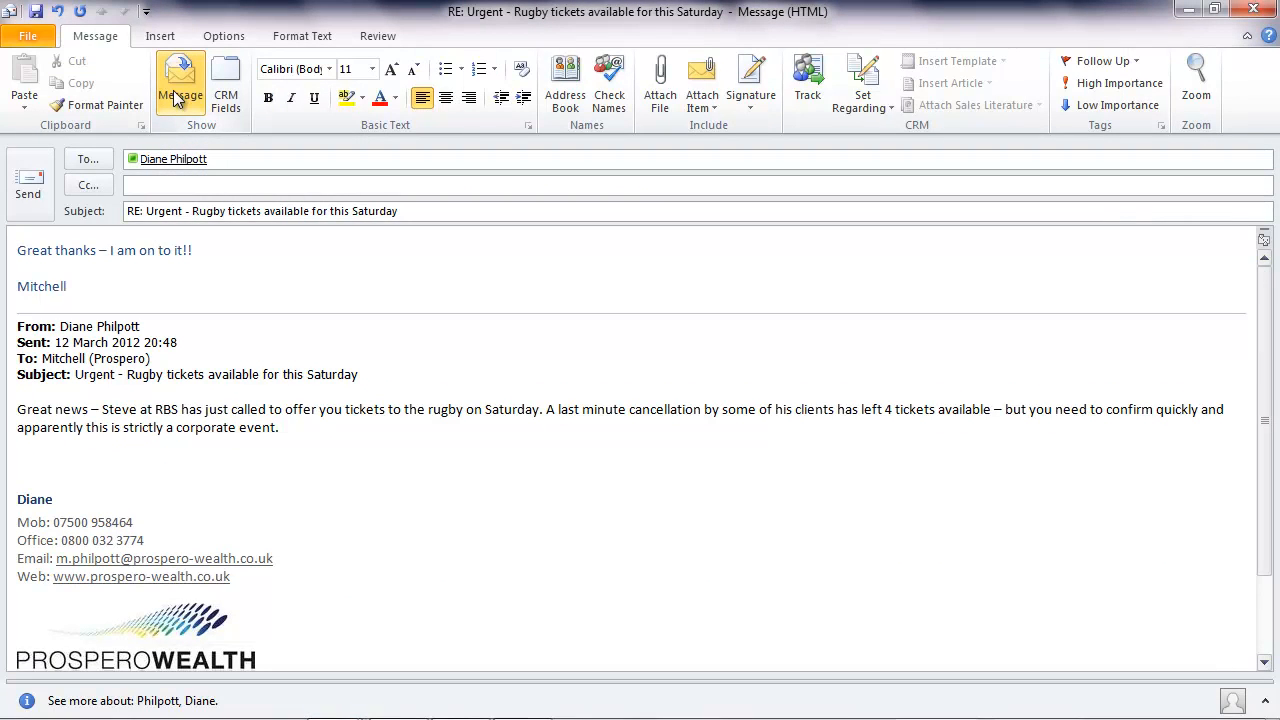
{"action": "type", "text": "hell"}
{"action": "left_click", "coordinate": [28, 182]}
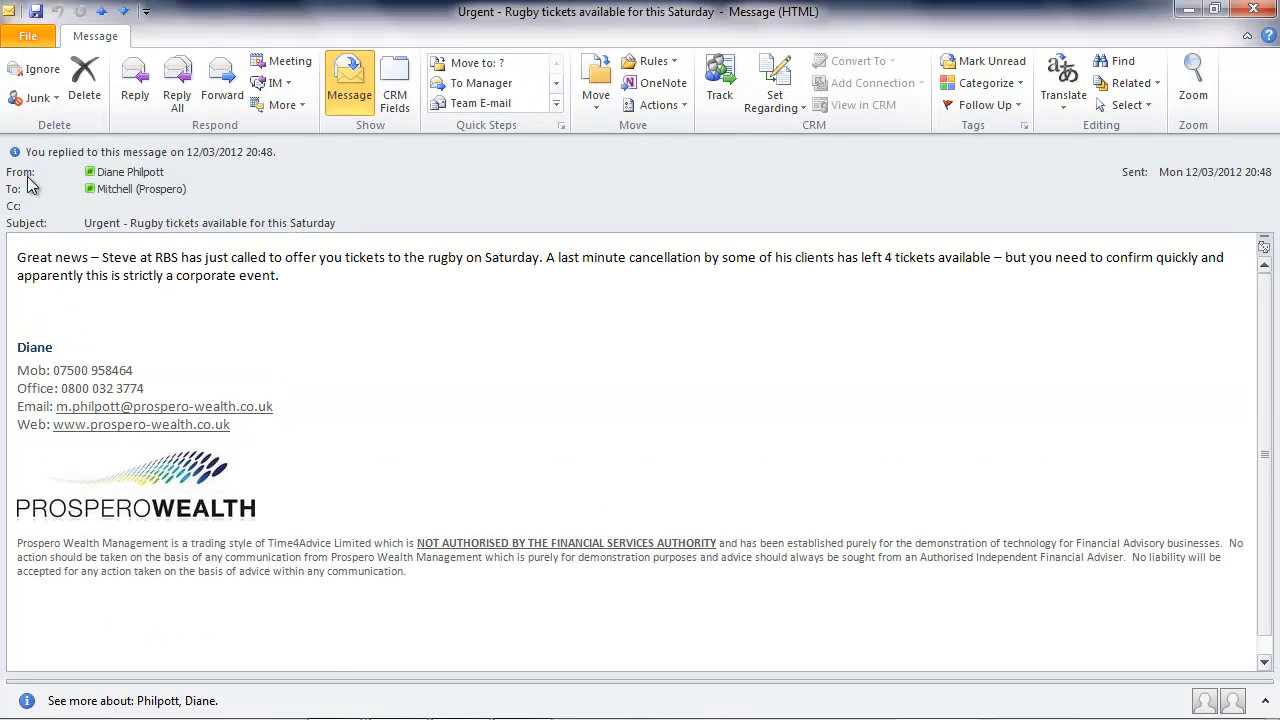
{"action": "left_click", "coordinate": [90, 85]}
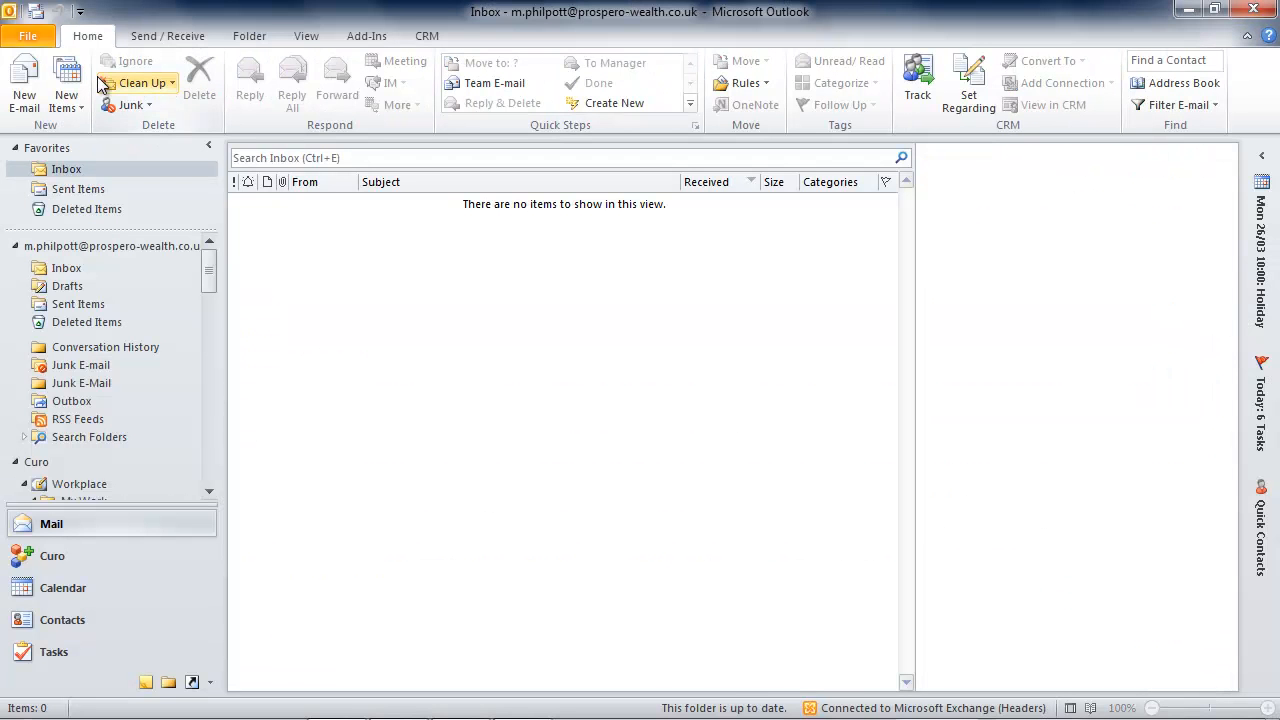
Open the Curo CRM area and look through the Active Contacts list
{"action": "left_click", "coordinate": [70, 556]}
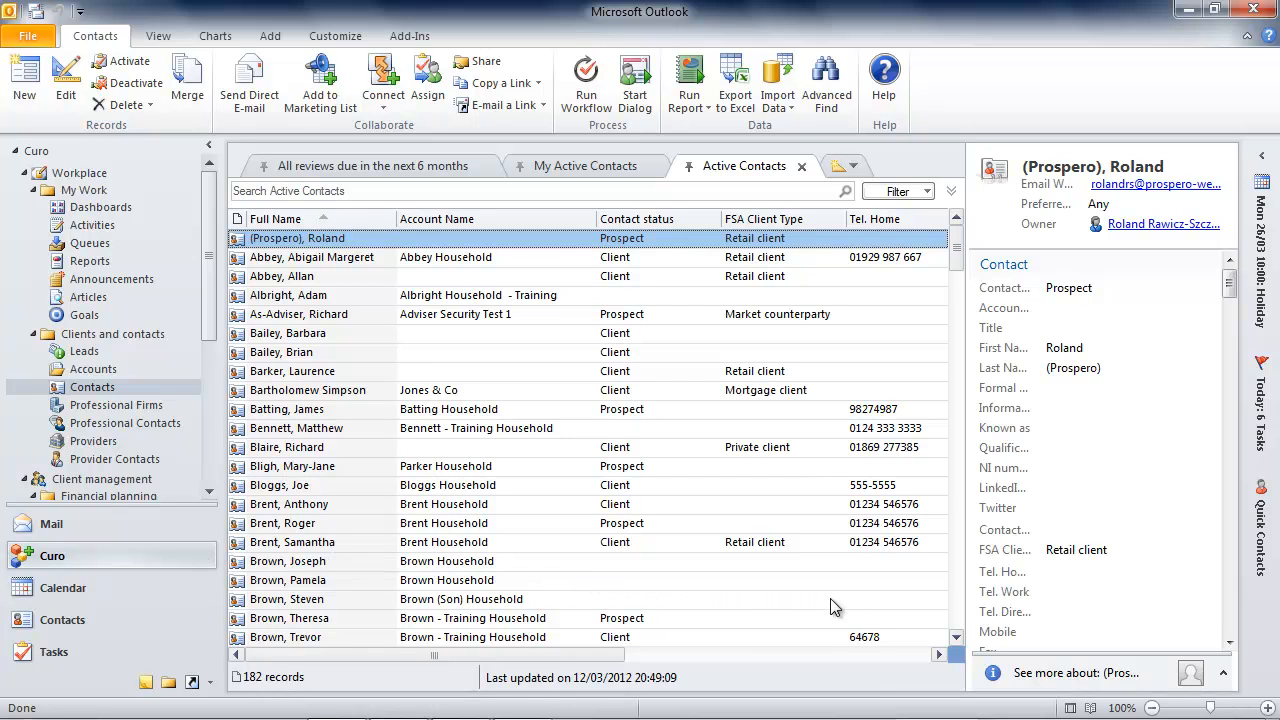
{"action": "left_click", "coordinate": [955, 637]}
{"action": "left_click", "coordinate": [955, 640]}
{"action": "left_click", "coordinate": [955, 640]}
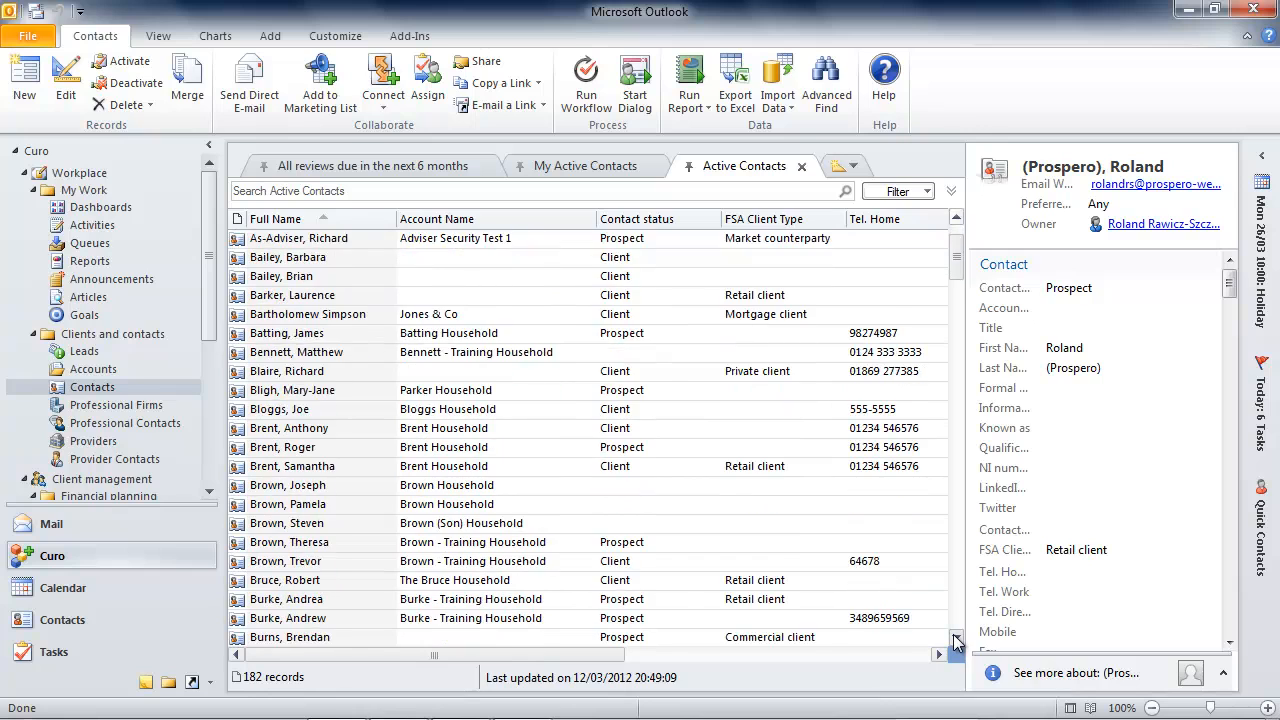
{"action": "left_click", "coordinate": [955, 640]}
{"action": "left_click", "coordinate": [955, 640]}
{"action": "left_click", "coordinate": [957, 642]}
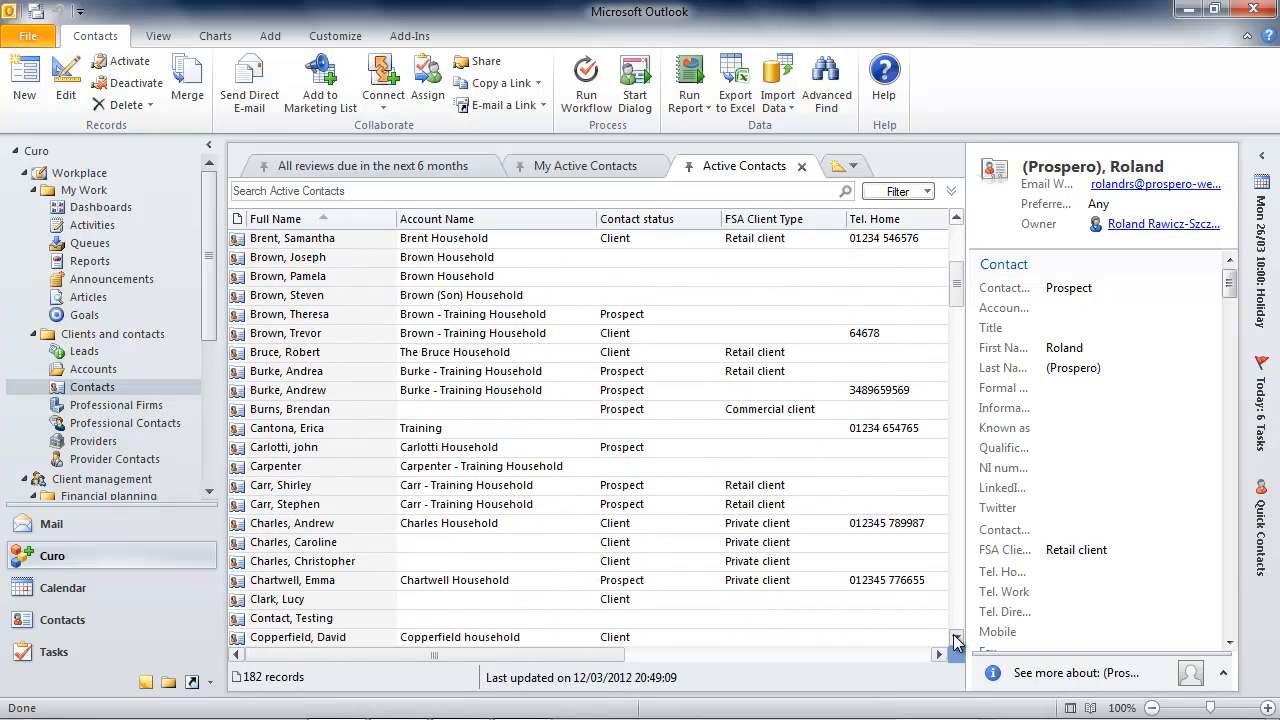
{"action": "left_click", "coordinate": [955, 222]}
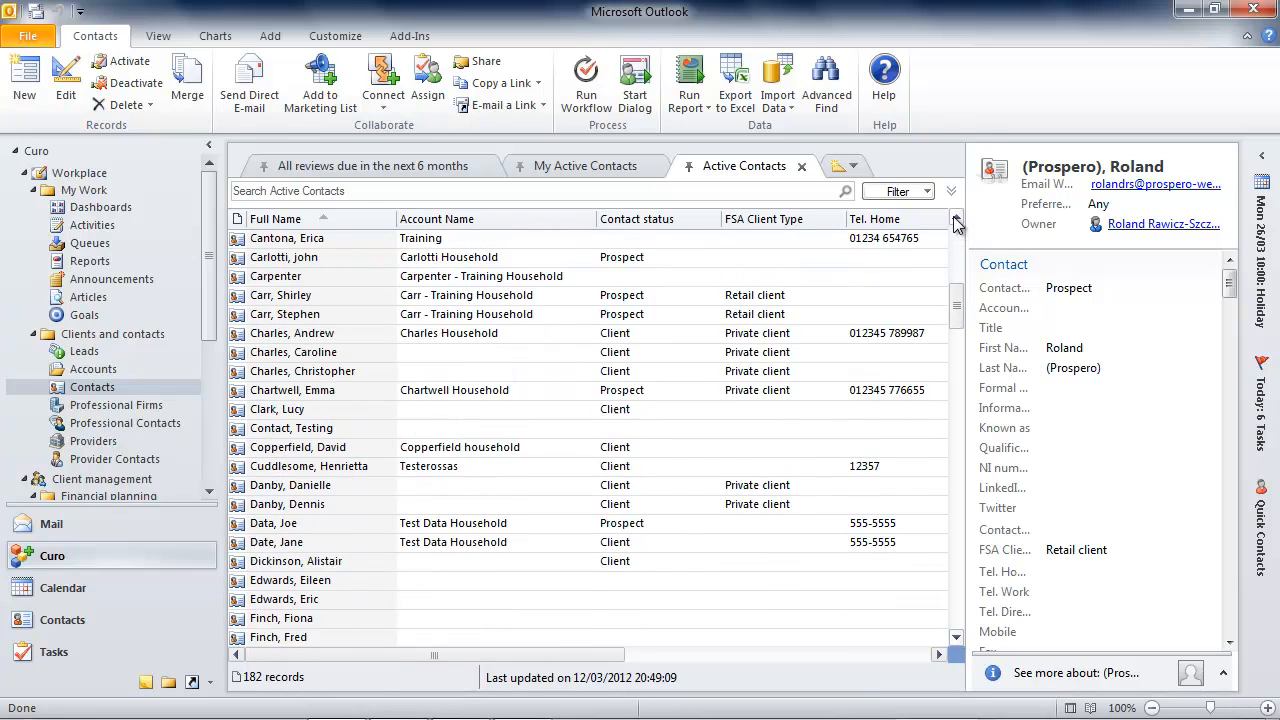
{"action": "left_click", "coordinate": [955, 222]}
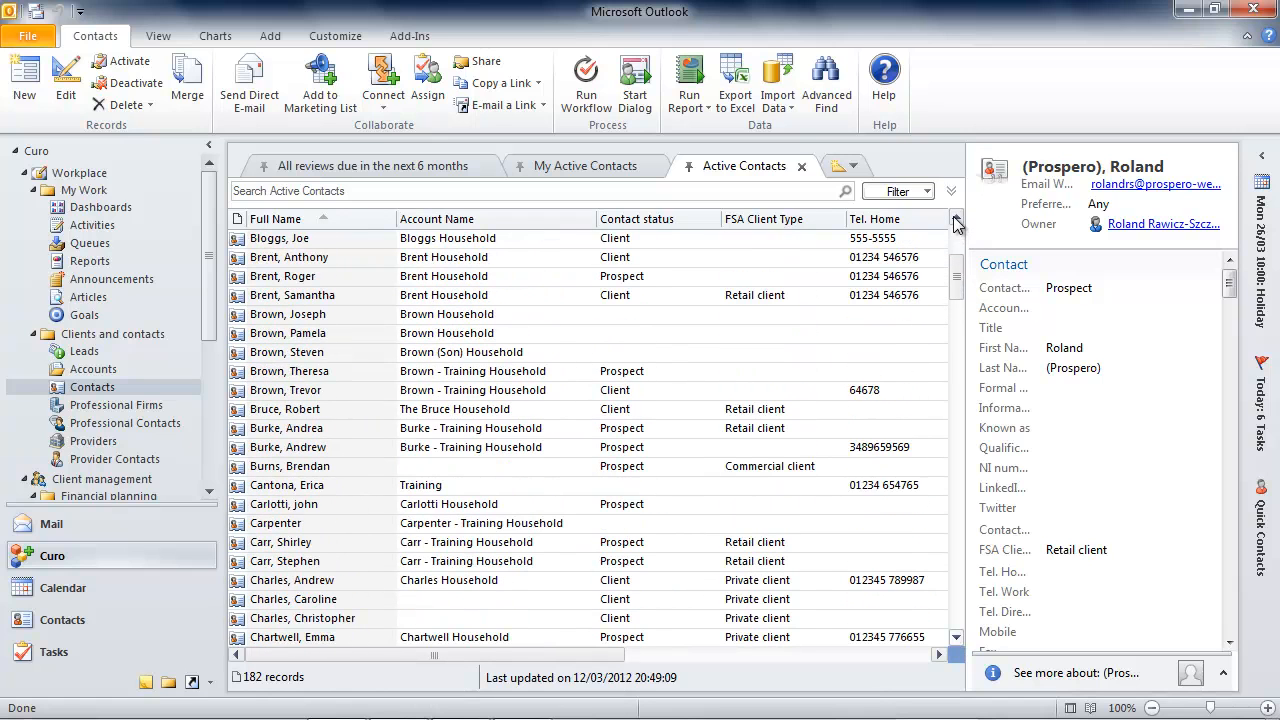
Start an Advanced Find on active contacts, show the query details and add the condition Adviser Equals Current User
{"action": "left_click", "coordinate": [820, 90]}
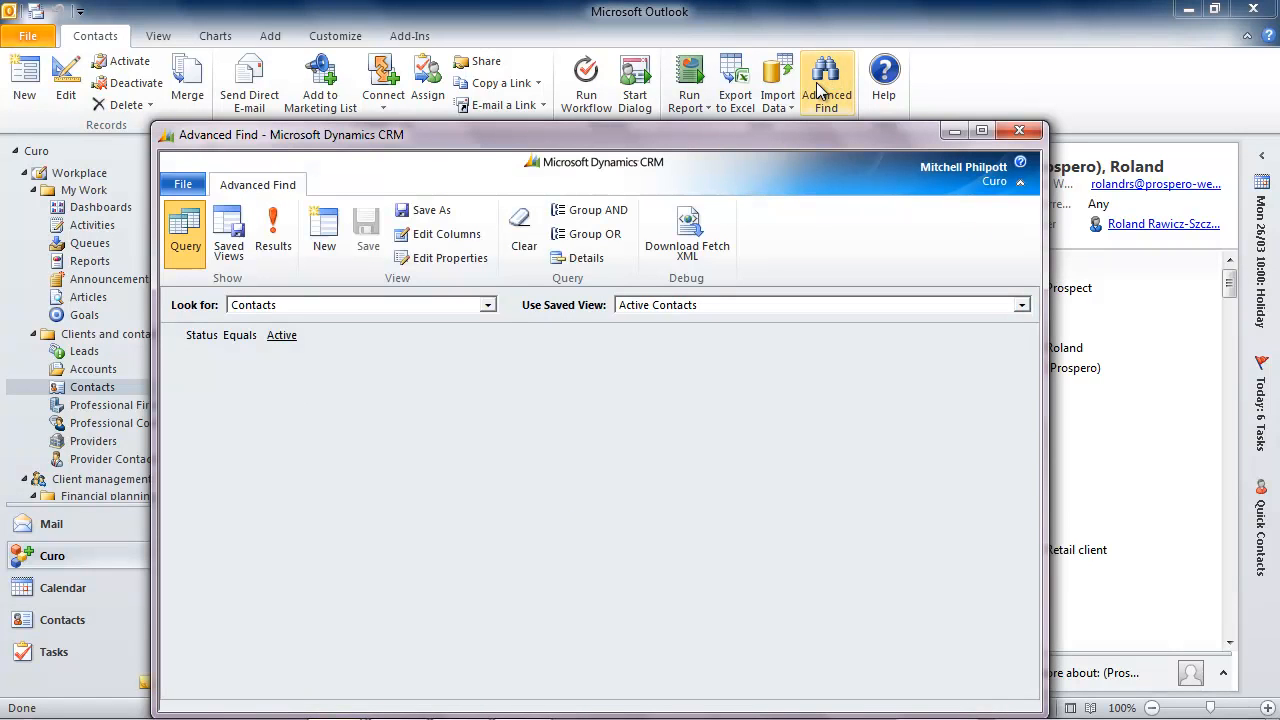
{"action": "left_click", "coordinate": [565, 258]}
{"action": "left_click", "coordinate": [222, 363]}
{"action": "left_click", "coordinate": [278, 362]}
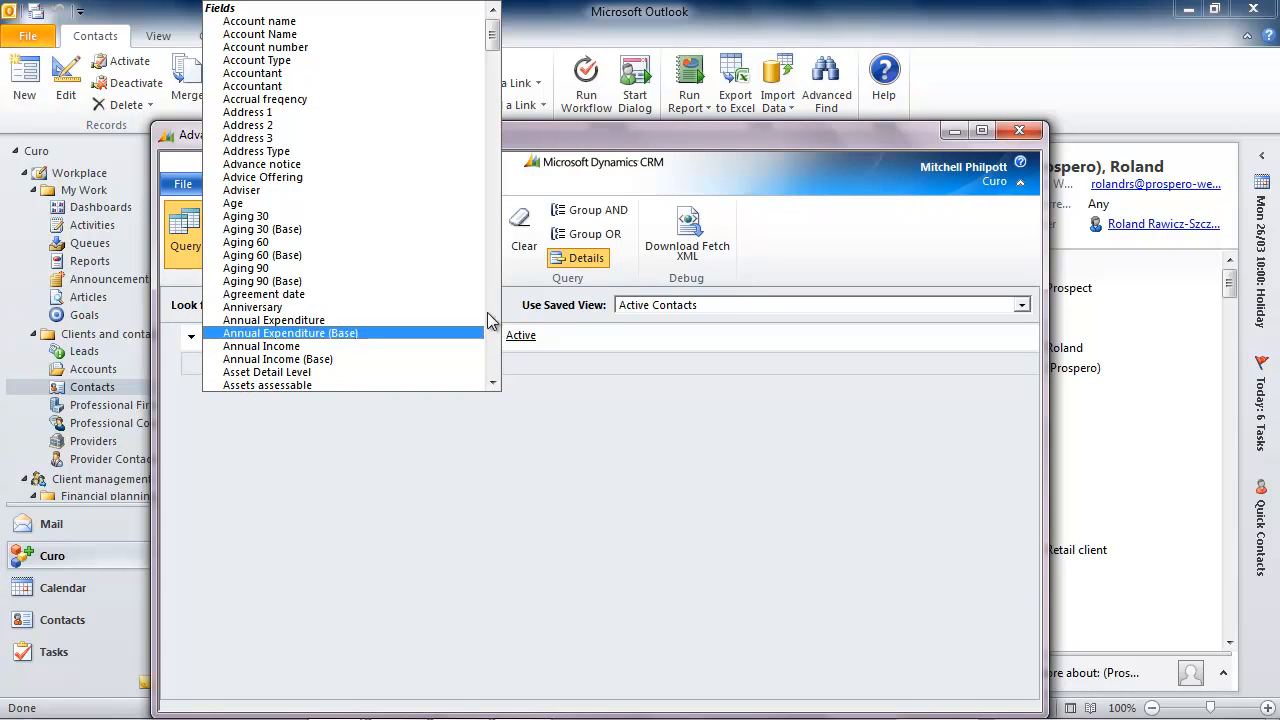
{"action": "left_click", "coordinate": [297, 190]}
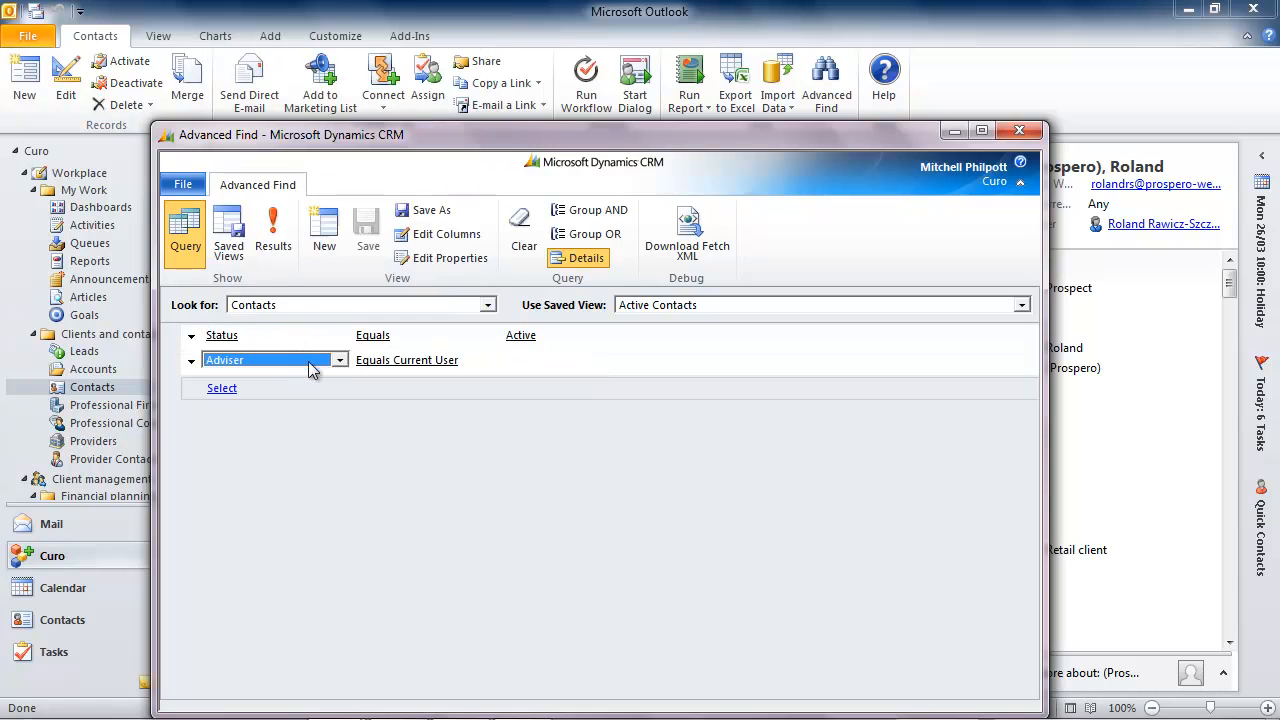
Add a query condition that UK Resident equals Yes
{"action": "left_click", "coordinate": [246, 390]}
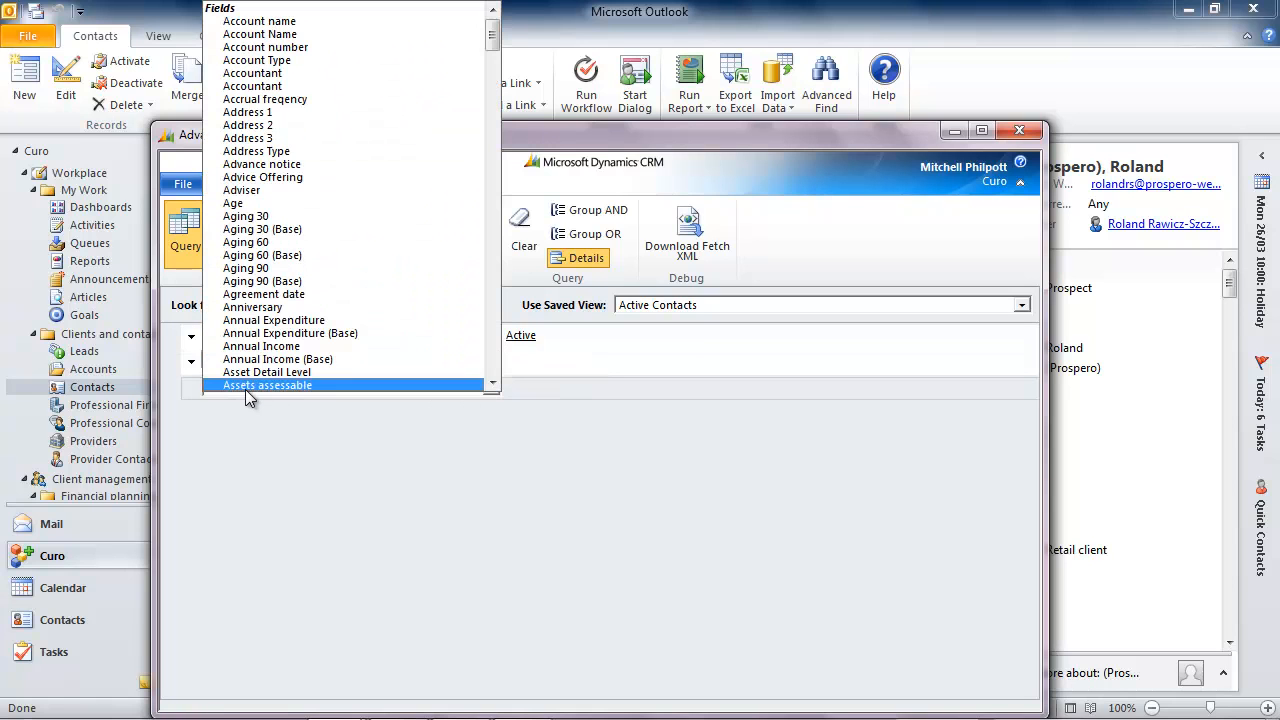
{"action": "left_click_drag", "start_coordinate": [492, 40], "coordinate": [487, 252]}
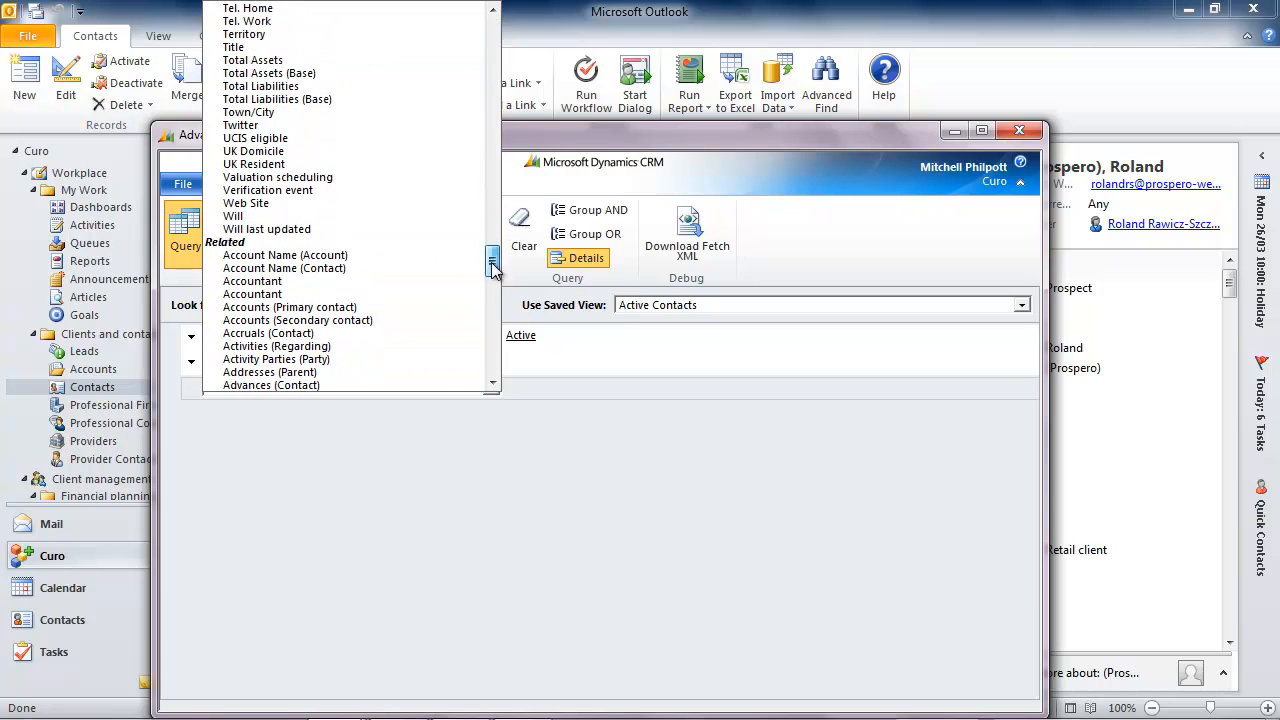
{"action": "left_click", "coordinate": [327, 166]}
{"action": "left_click", "coordinate": [540, 385]}
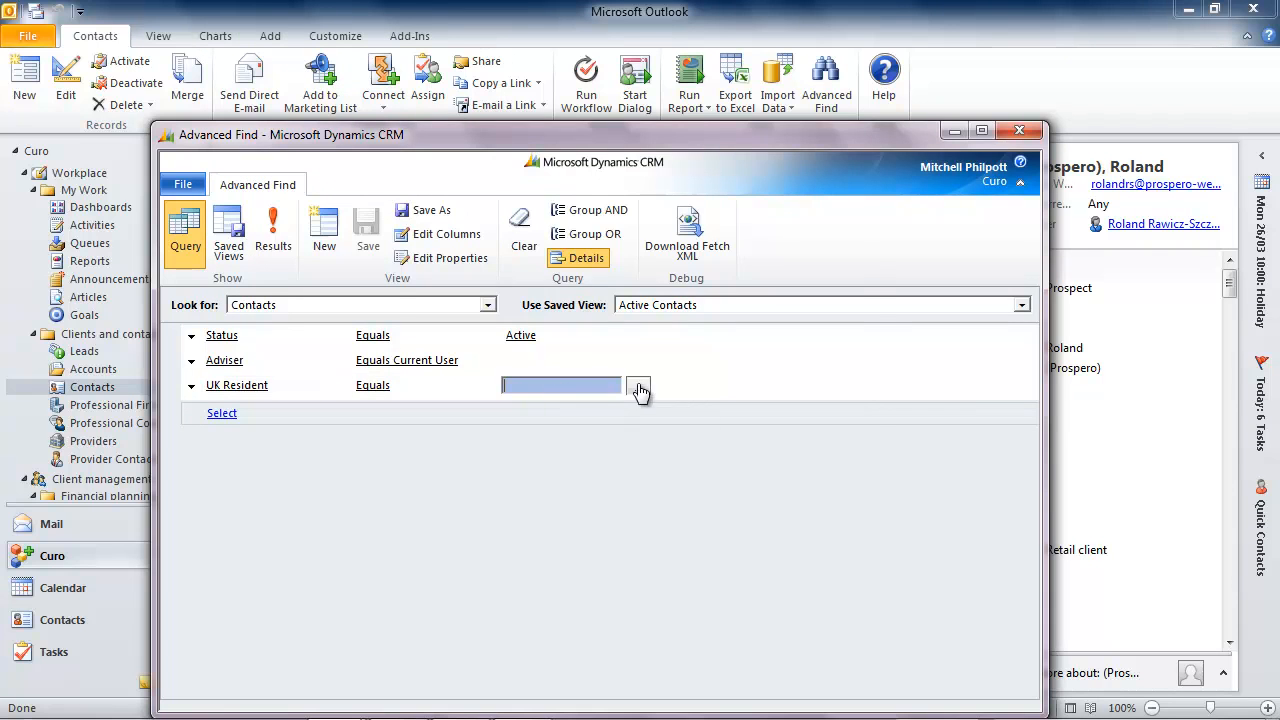
{"action": "left_click", "coordinate": [640, 390]}
{"action": "left_click", "coordinate": [380, 400]}
{"action": "left_click", "coordinate": [600, 424]}
{"action": "left_click", "coordinate": [711, 552]}
Add a query condition that Proposition type equals the Premium Financial Planning Client record
{"action": "left_click", "coordinate": [279, 417]}
{"action": "left_click", "coordinate": [279, 417]}
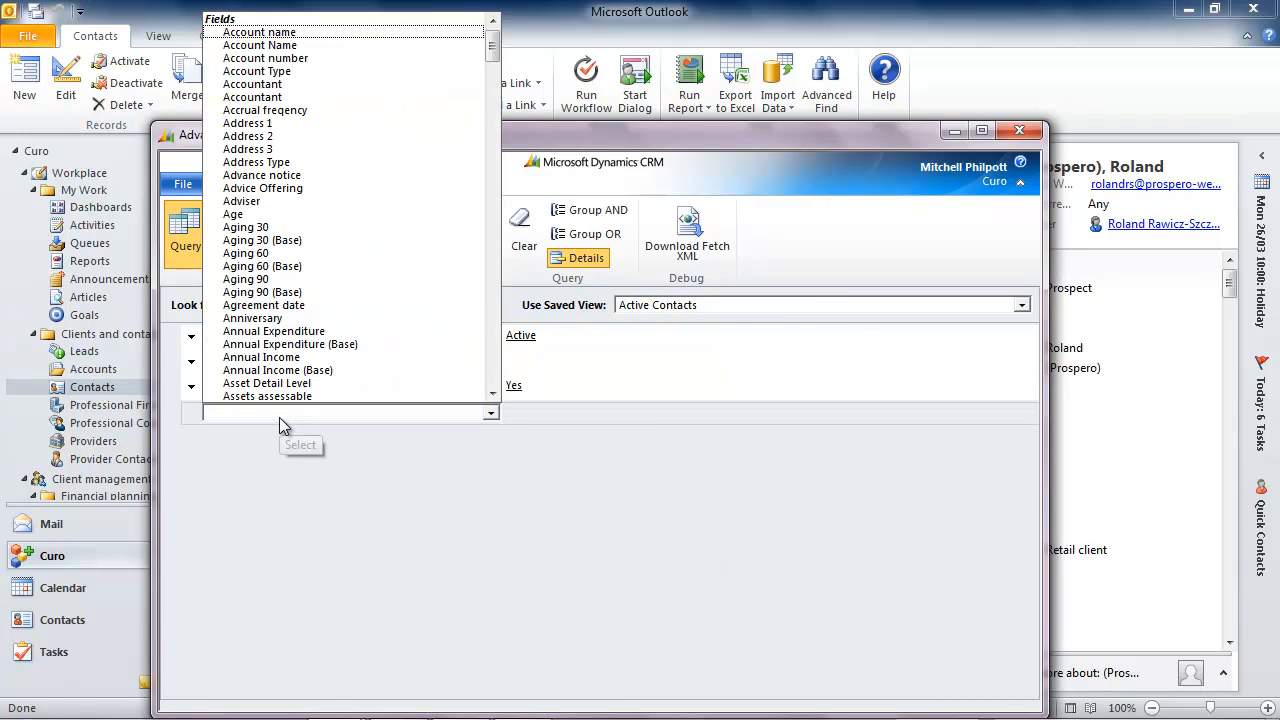
{"action": "left_click_drag", "start_coordinate": [491, 55], "coordinate": [501, 211]}
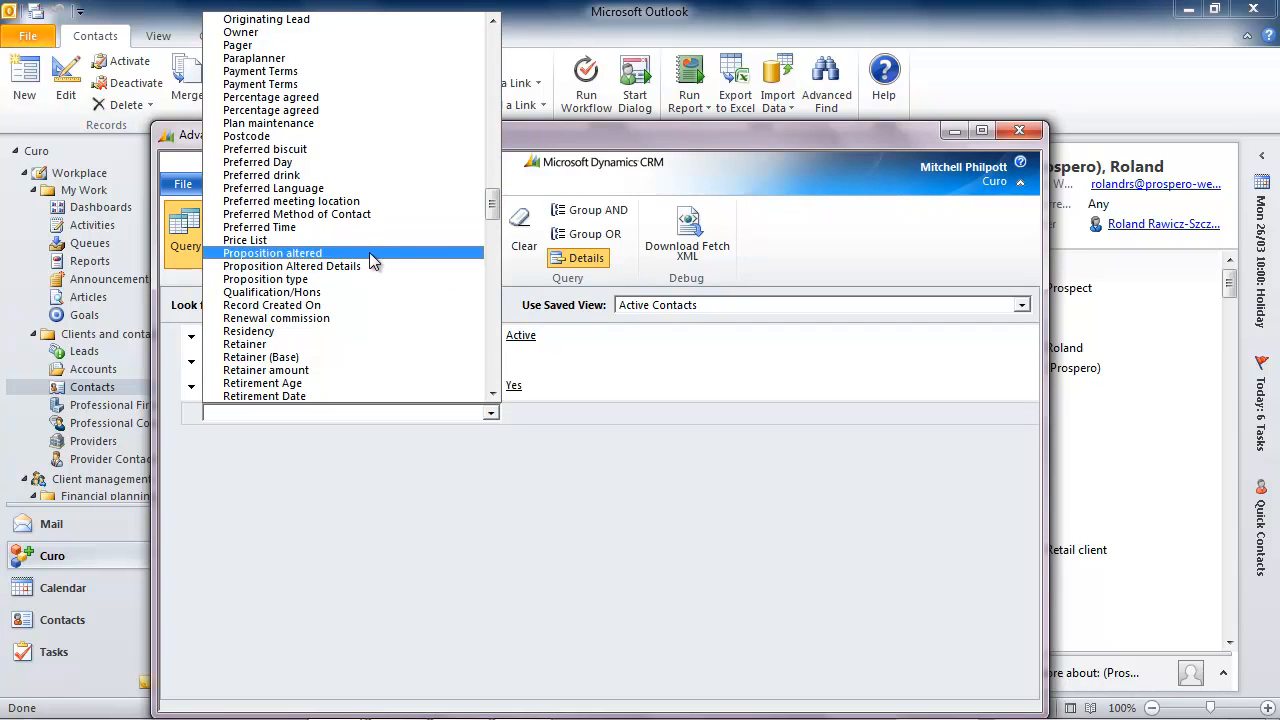
{"action": "left_click", "coordinate": [340, 280]}
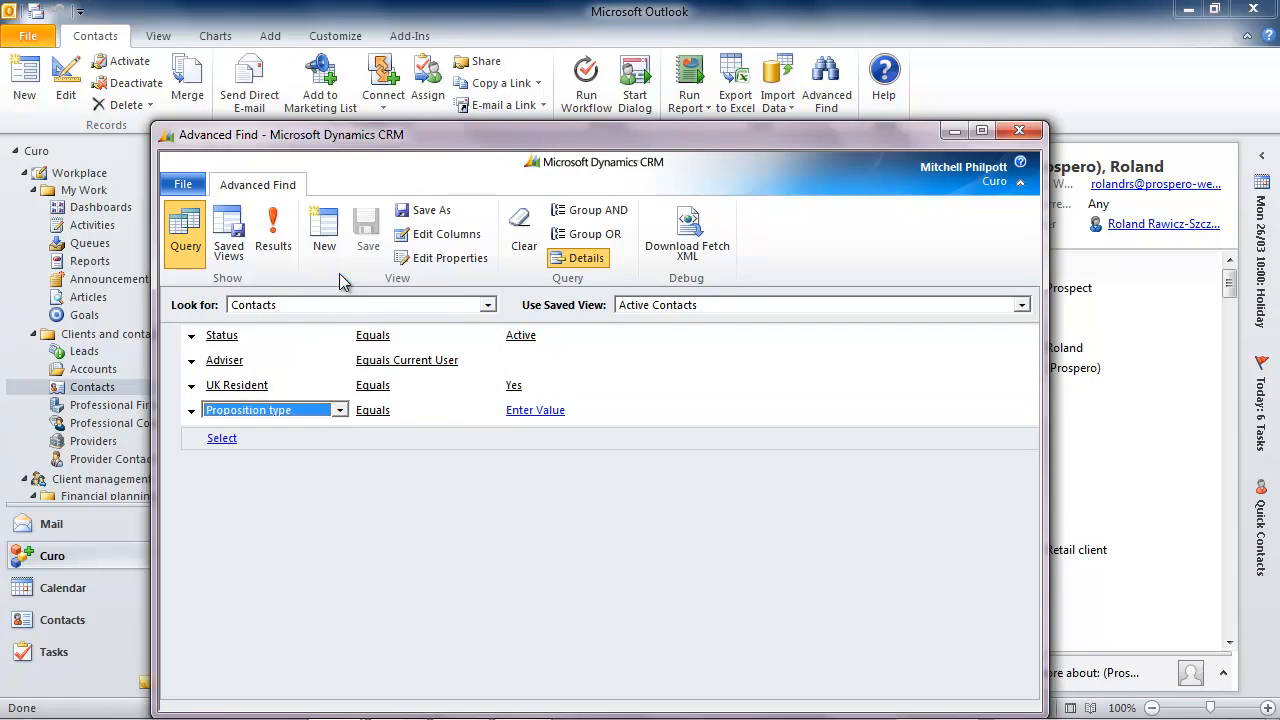
{"action": "left_click", "coordinate": [640, 410]}
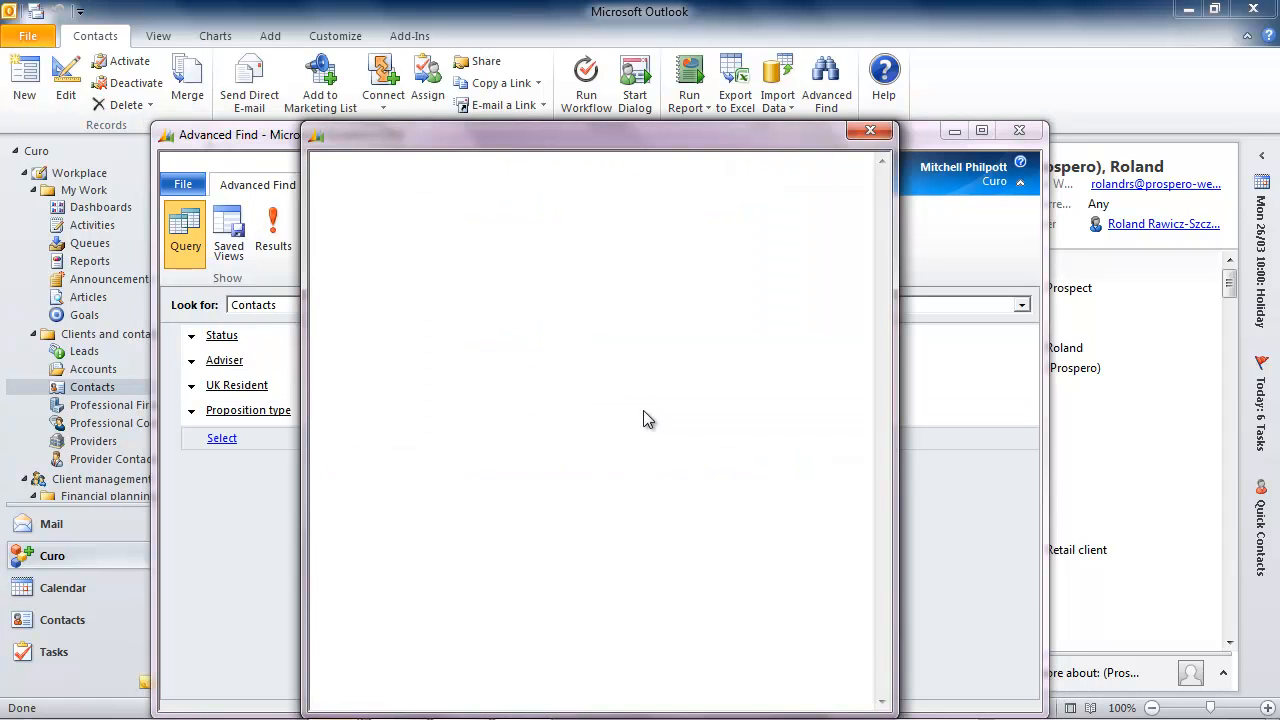
{"action": "left_click", "coordinate": [323, 431]}
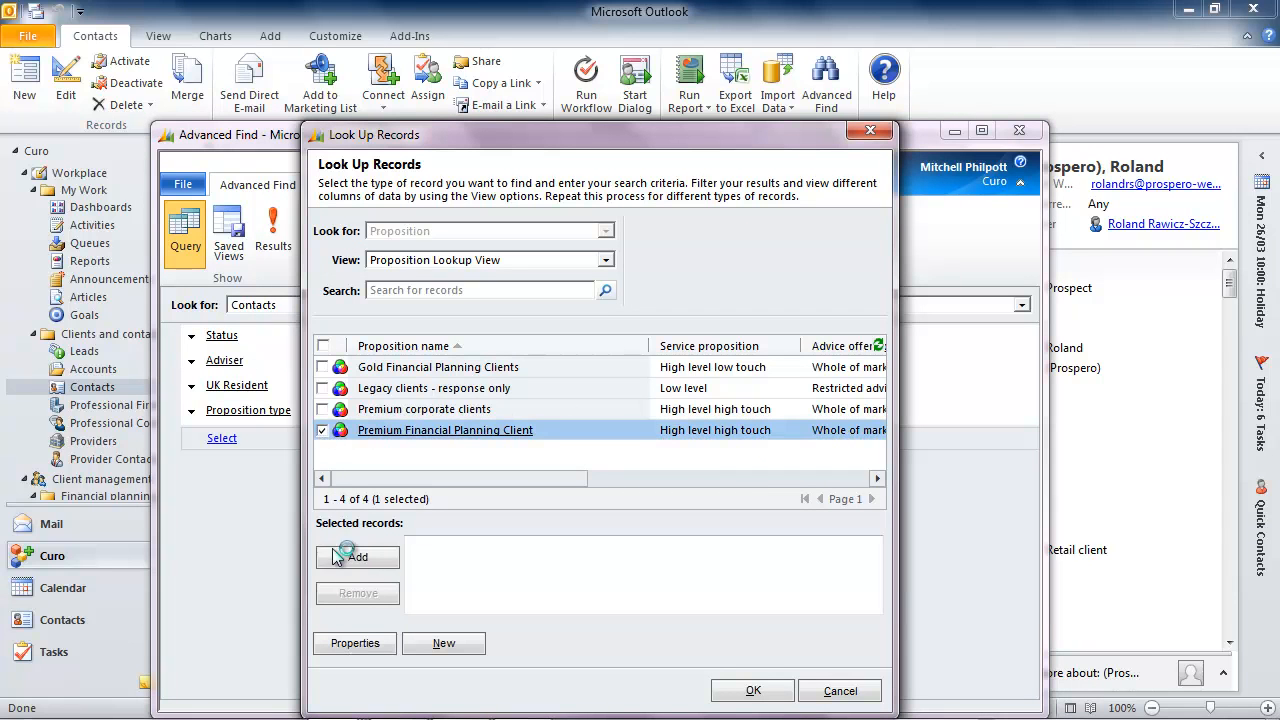
{"action": "left_click", "coordinate": [357, 556]}
{"action": "left_click", "coordinate": [745, 689]}
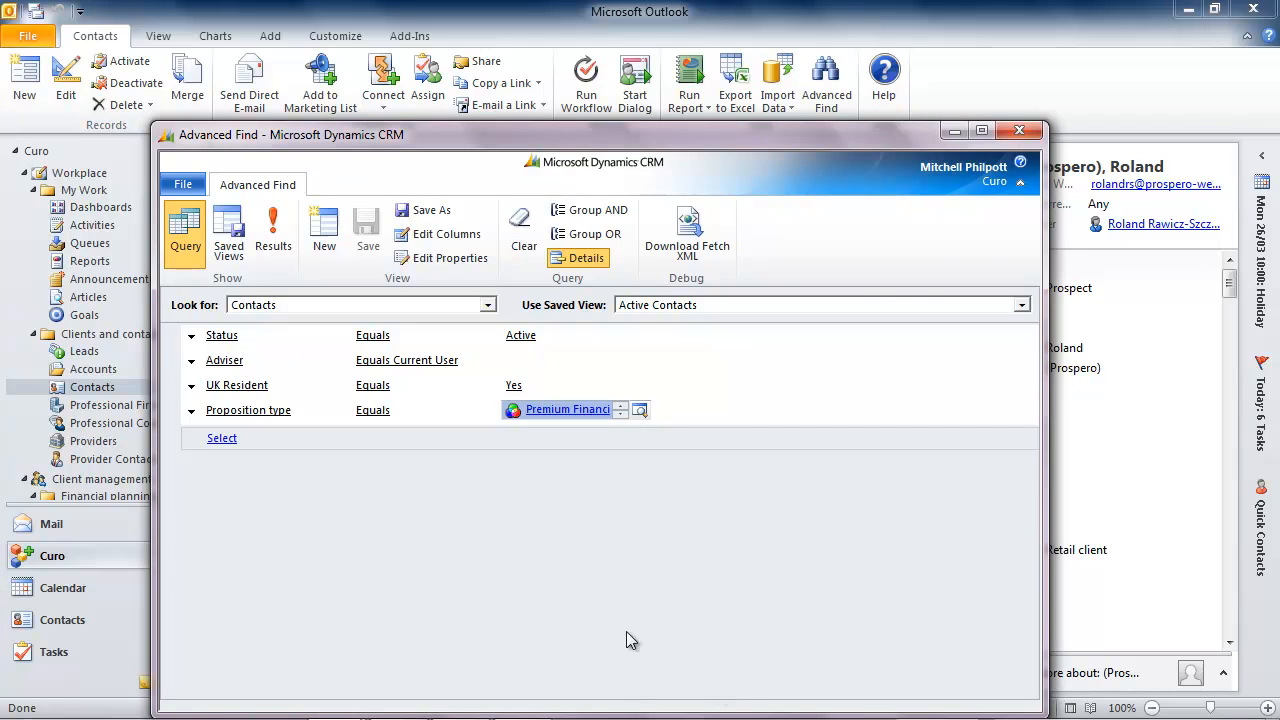
Add the related Interests record type to the contact query with a condition on its Interest field
{"action": "left_click", "coordinate": [269, 440]}
{"action": "left_click", "coordinate": [269, 440]}
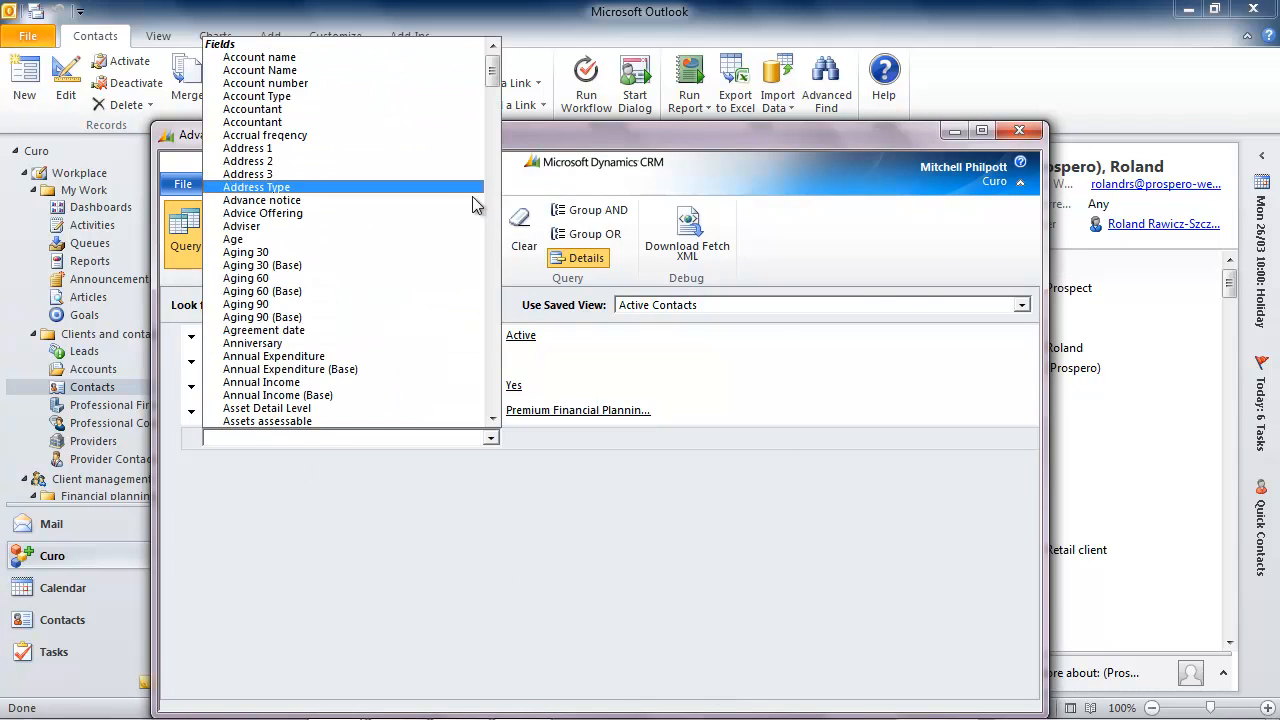
{"action": "left_click_drag", "start_coordinate": [493, 80], "coordinate": [503, 365]}
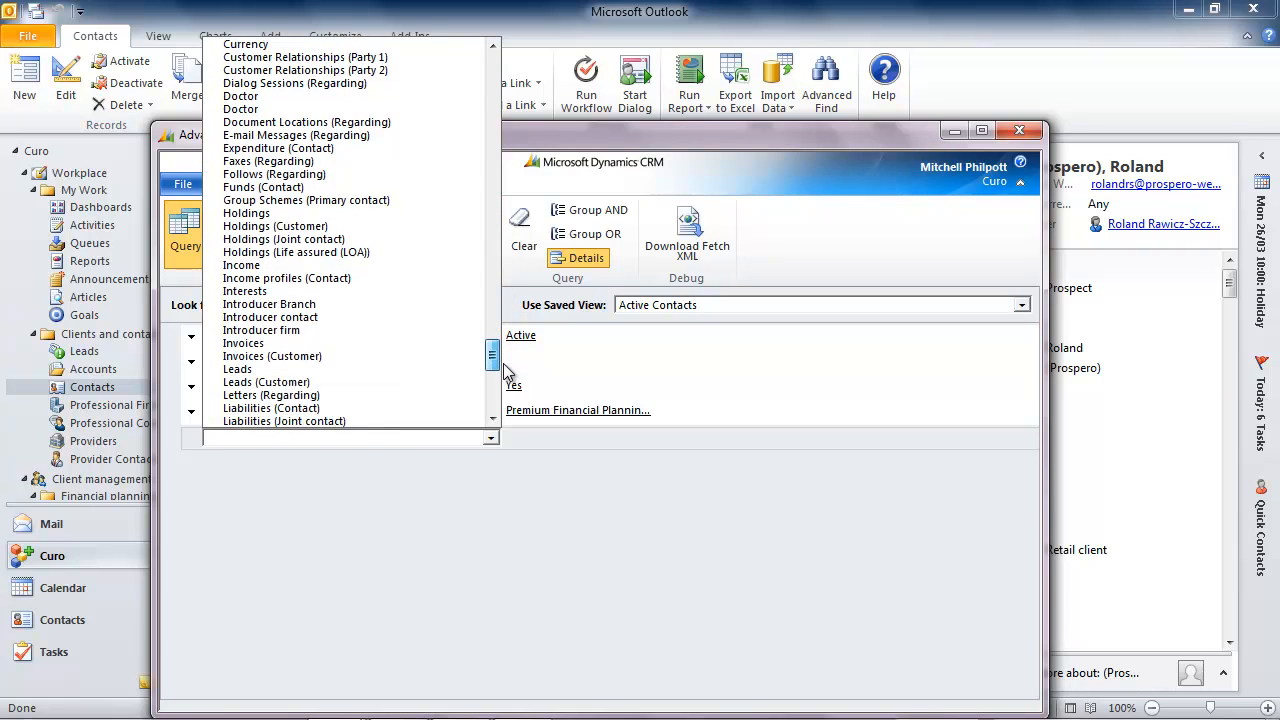
{"action": "left_click", "coordinate": [293, 290]}
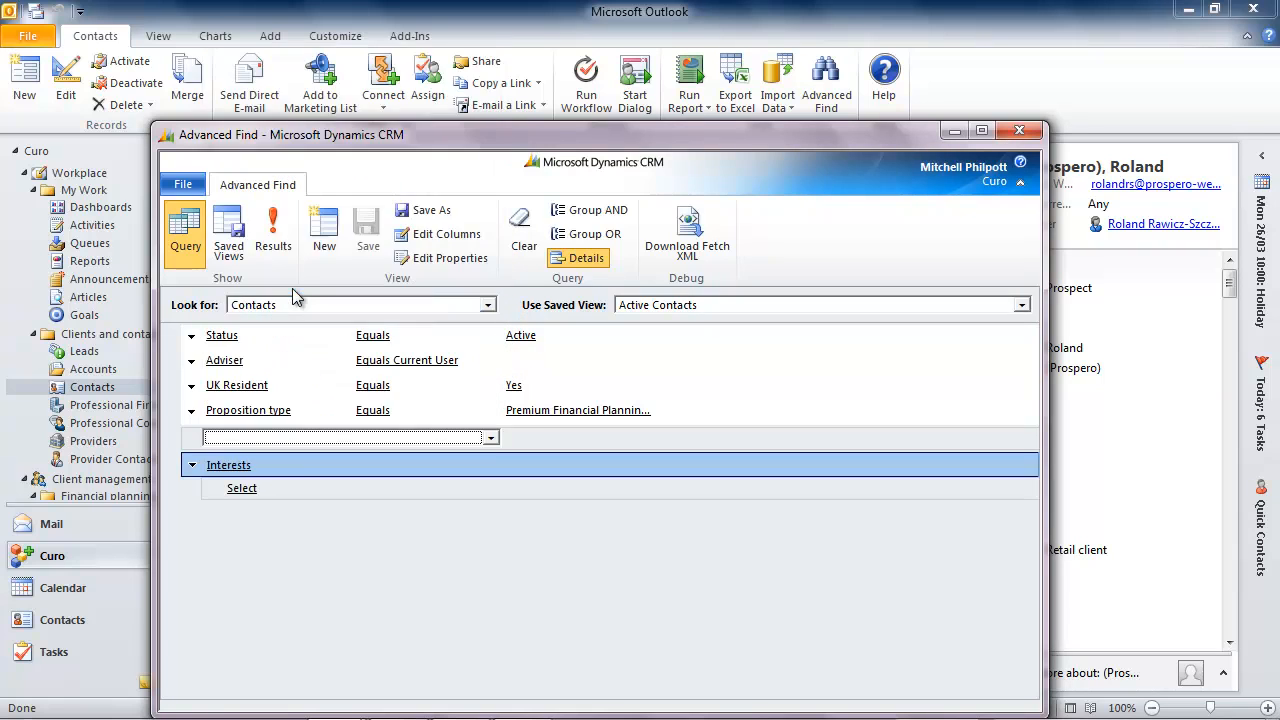
{"action": "left_click", "coordinate": [287, 489]}
{"action": "left_click", "coordinate": [287, 493]}
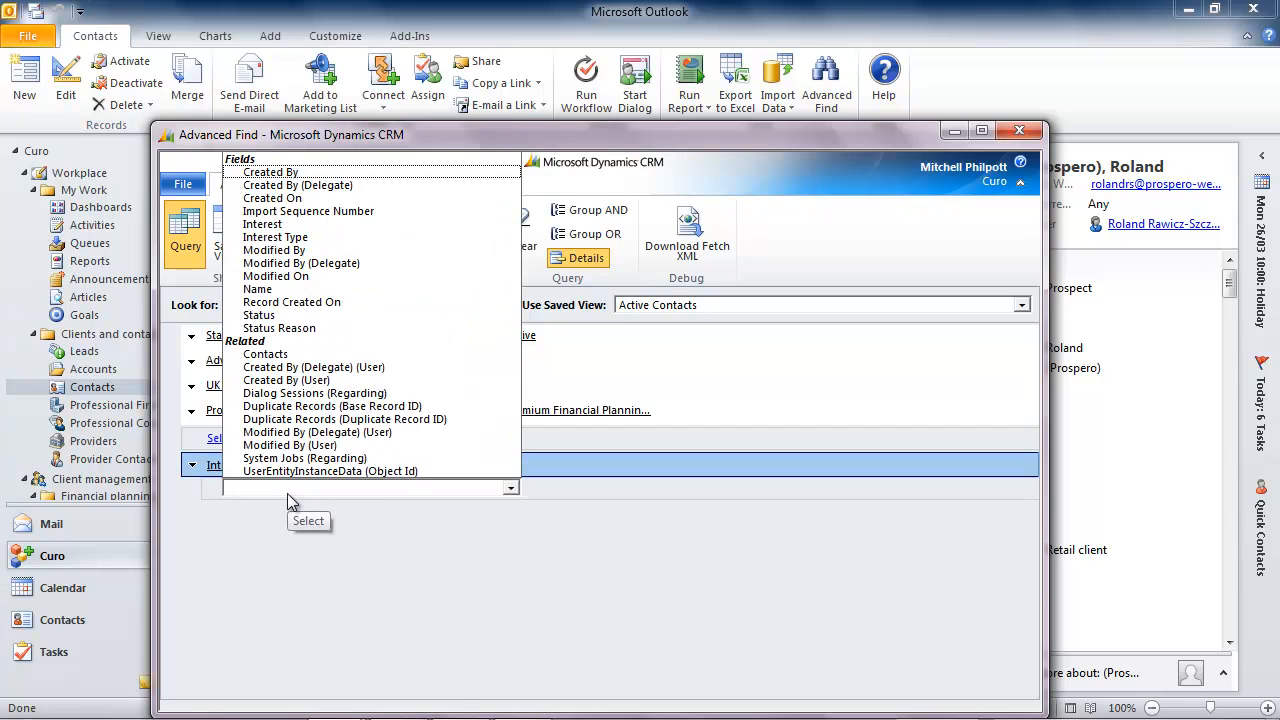
{"action": "left_click", "coordinate": [300, 224]}
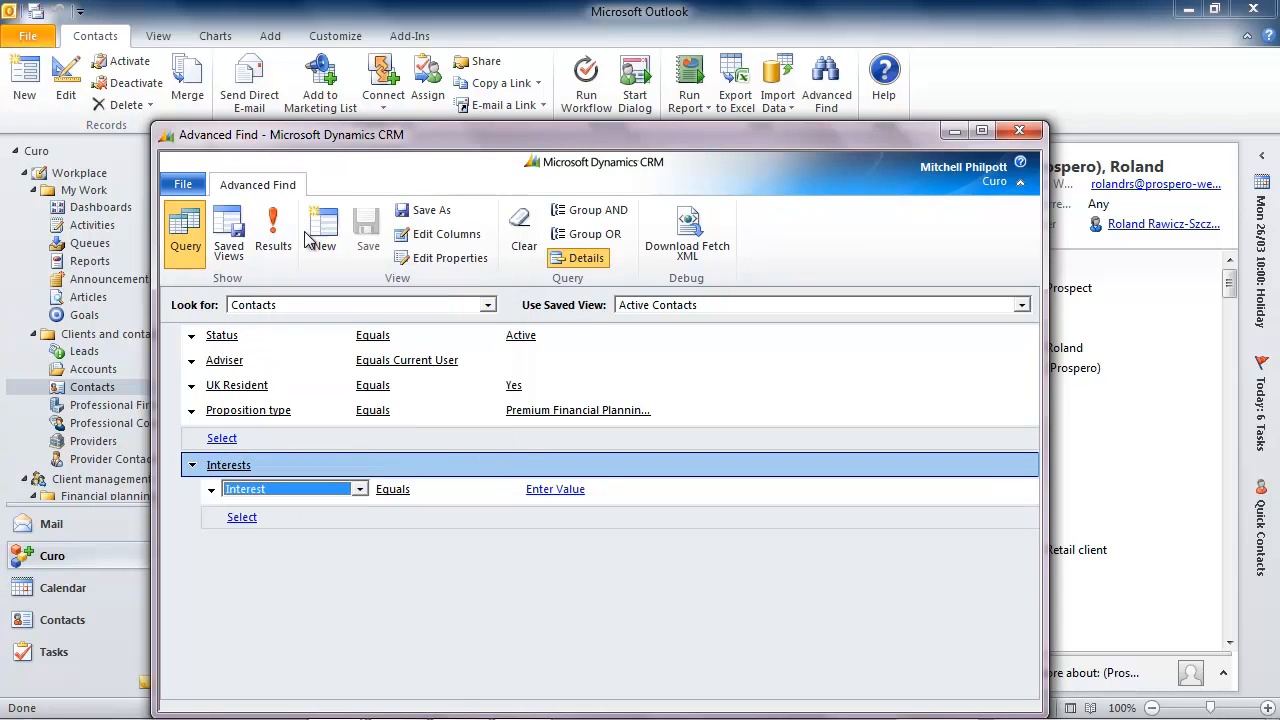
Look up interests matching "rug" and set the Interest condition's value to Rugby
{"action": "left_click", "coordinate": [552, 489]}
{"action": "left_click", "coordinate": [657, 494]}
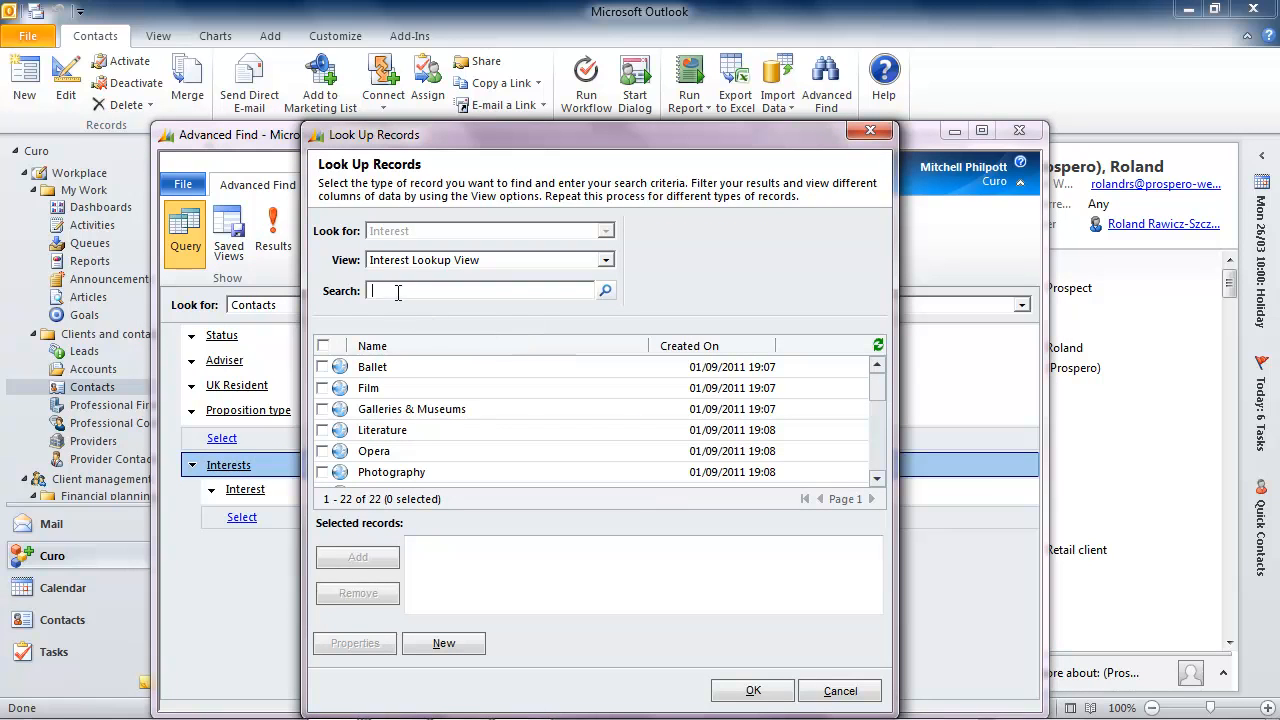
{"action": "type", "text": "ru"}
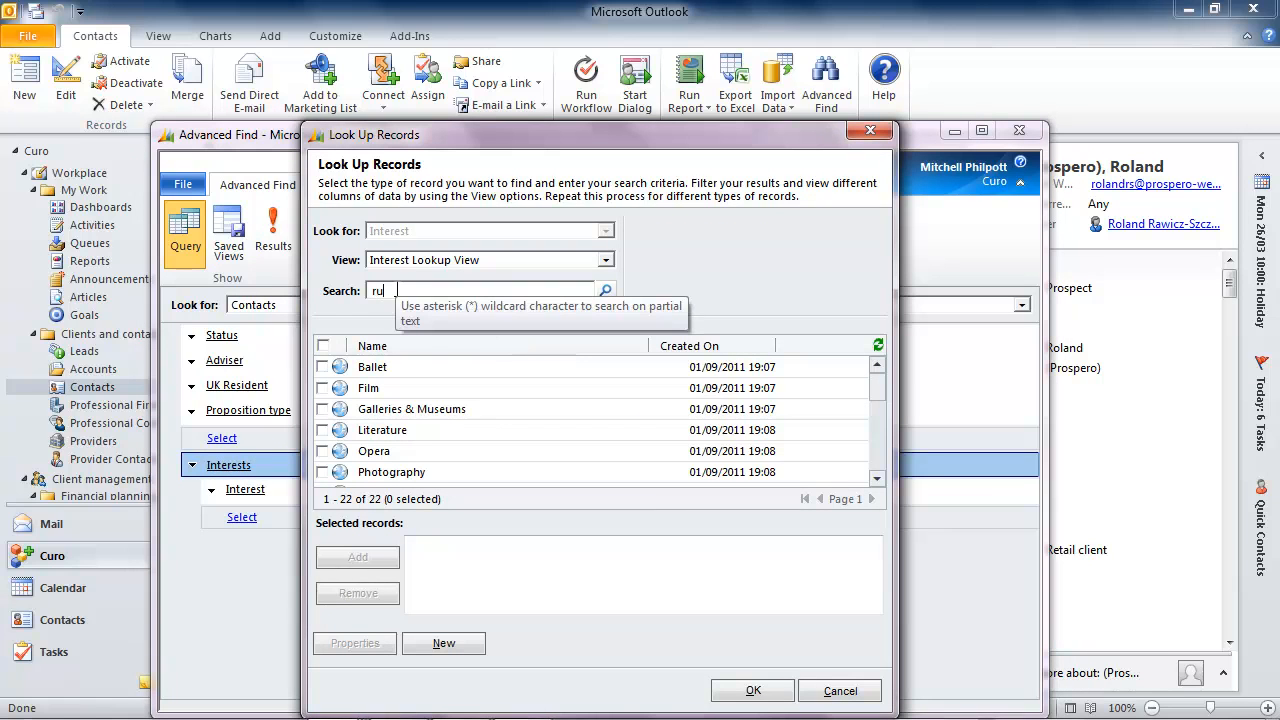
{"action": "type", "text": "g"}
{"action": "left_click", "coordinate": [605, 290]}
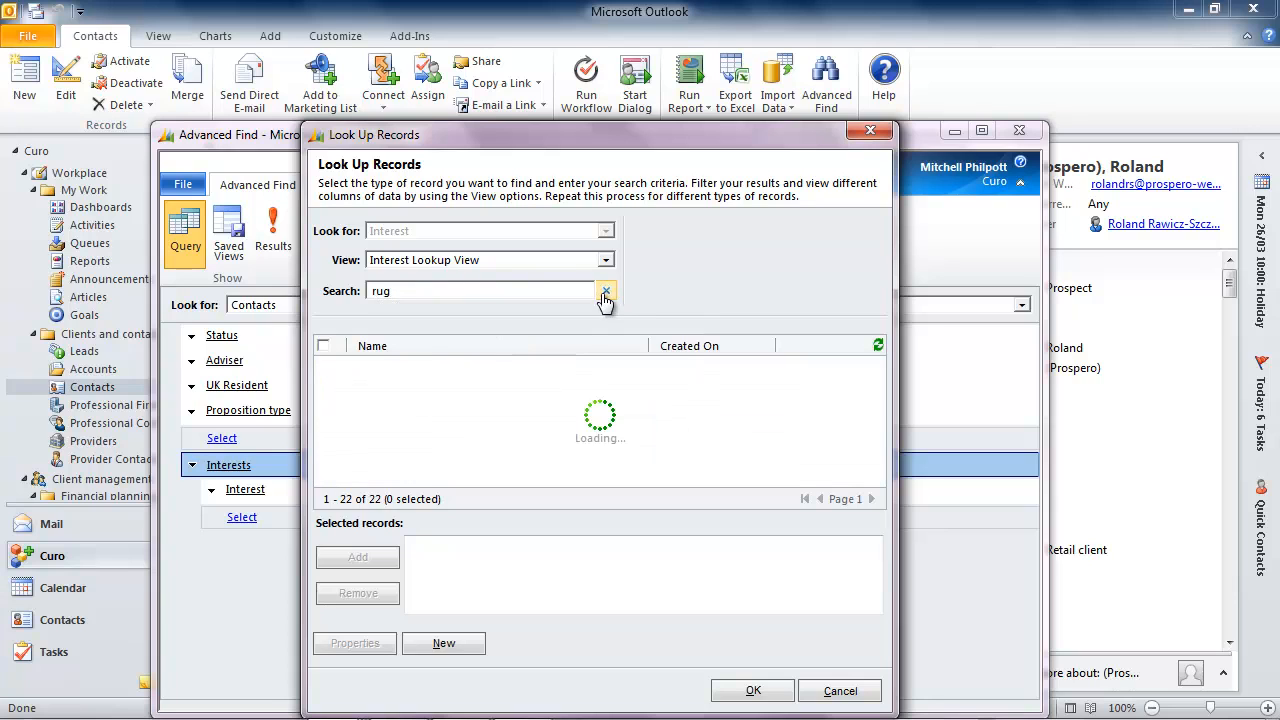
{"action": "left_click", "coordinate": [322, 367]}
{"action": "left_click", "coordinate": [358, 557]}
{"action": "left_click", "coordinate": [750, 691]}
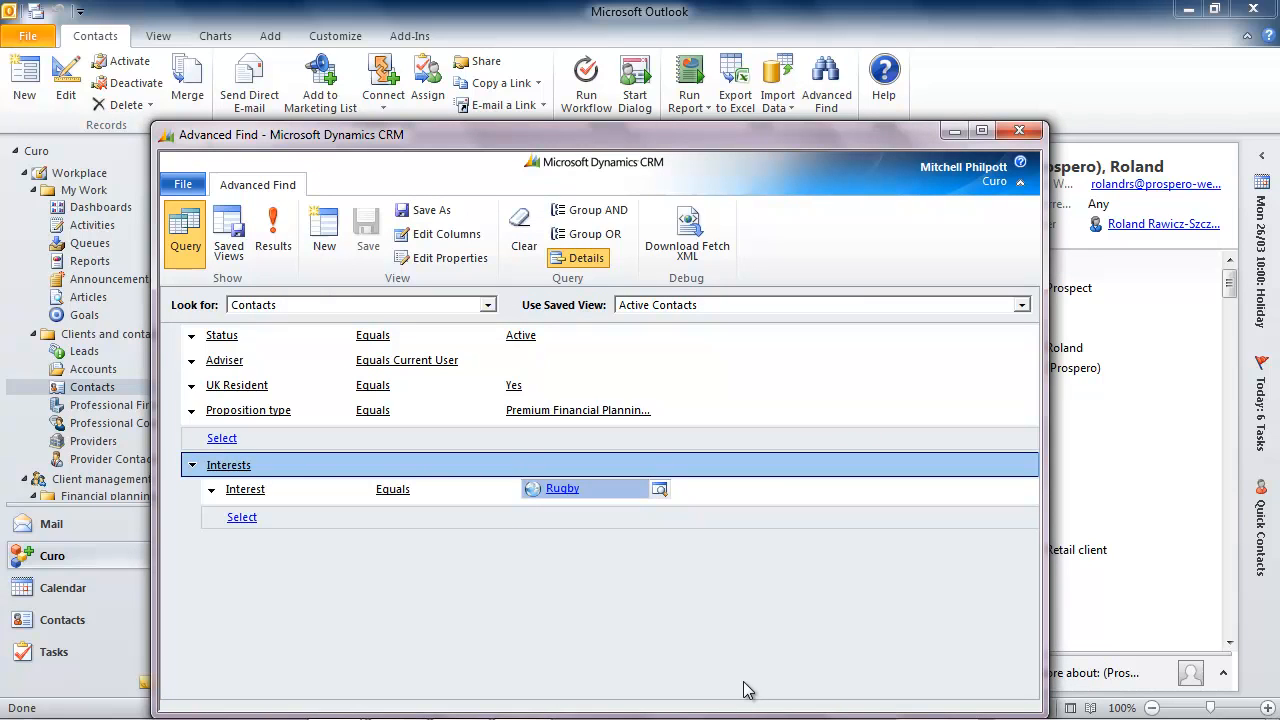
Add a contact-level query condition that Email Work Contains Data
{"action": "left_click", "coordinate": [254, 440]}
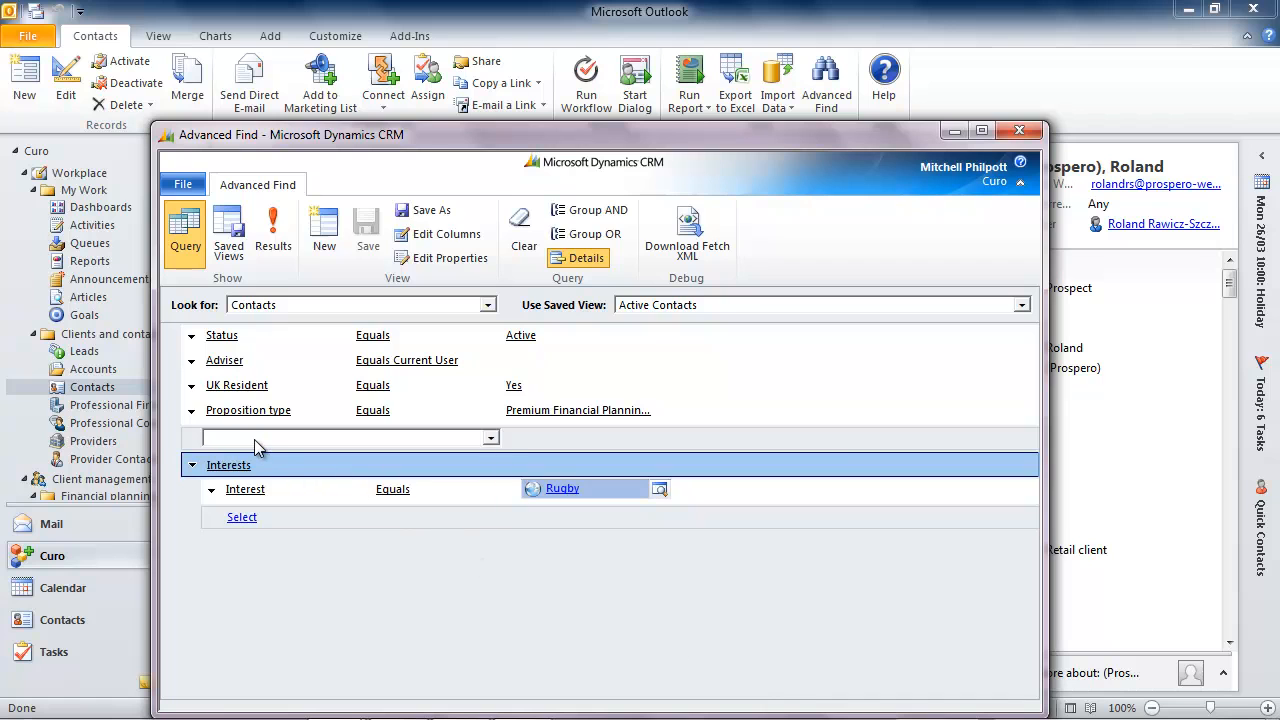
{"action": "left_click_drag", "start_coordinate": [492, 80], "coordinate": [494, 154]}
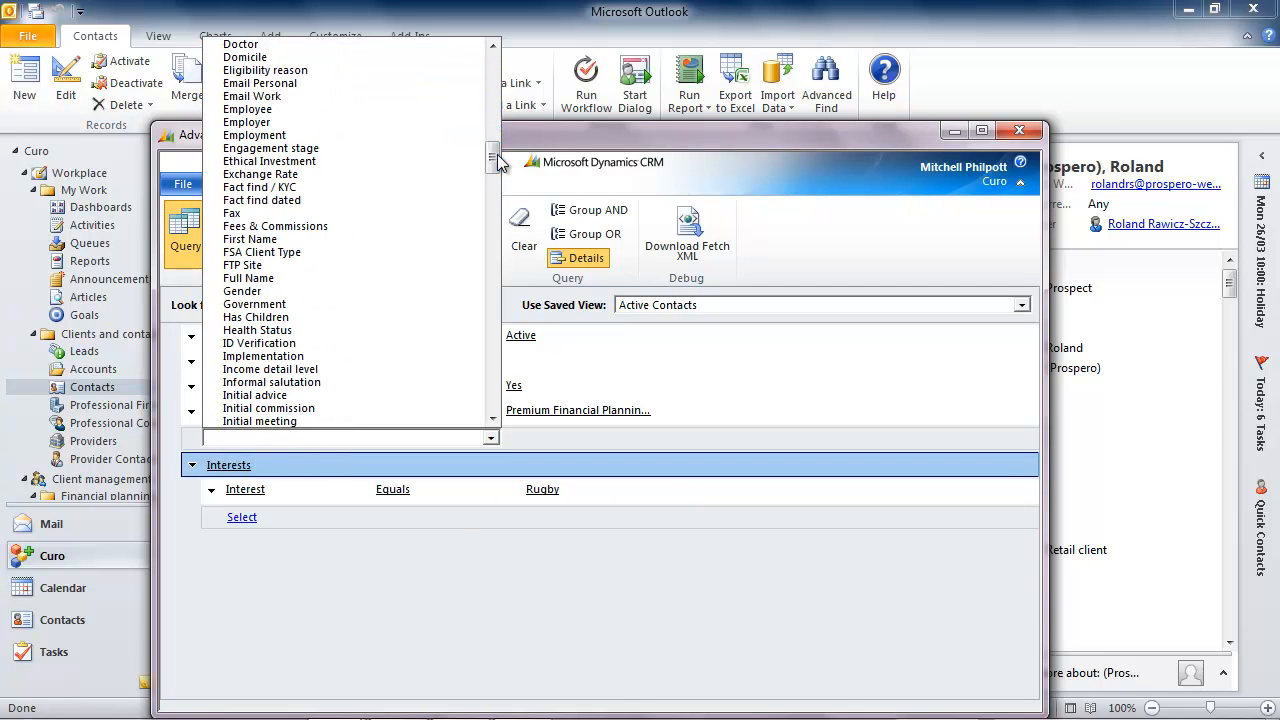
{"action": "left_click", "coordinate": [278, 95]}
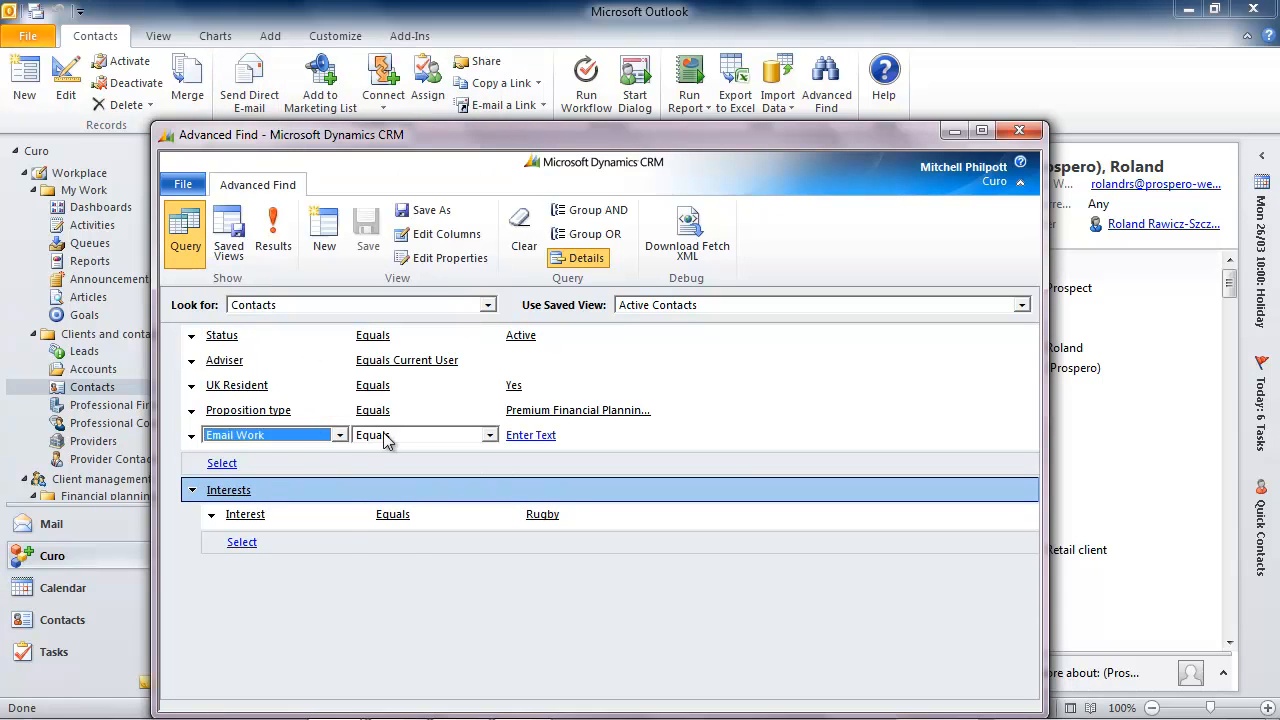
{"action": "left_click", "coordinate": [418, 437]}
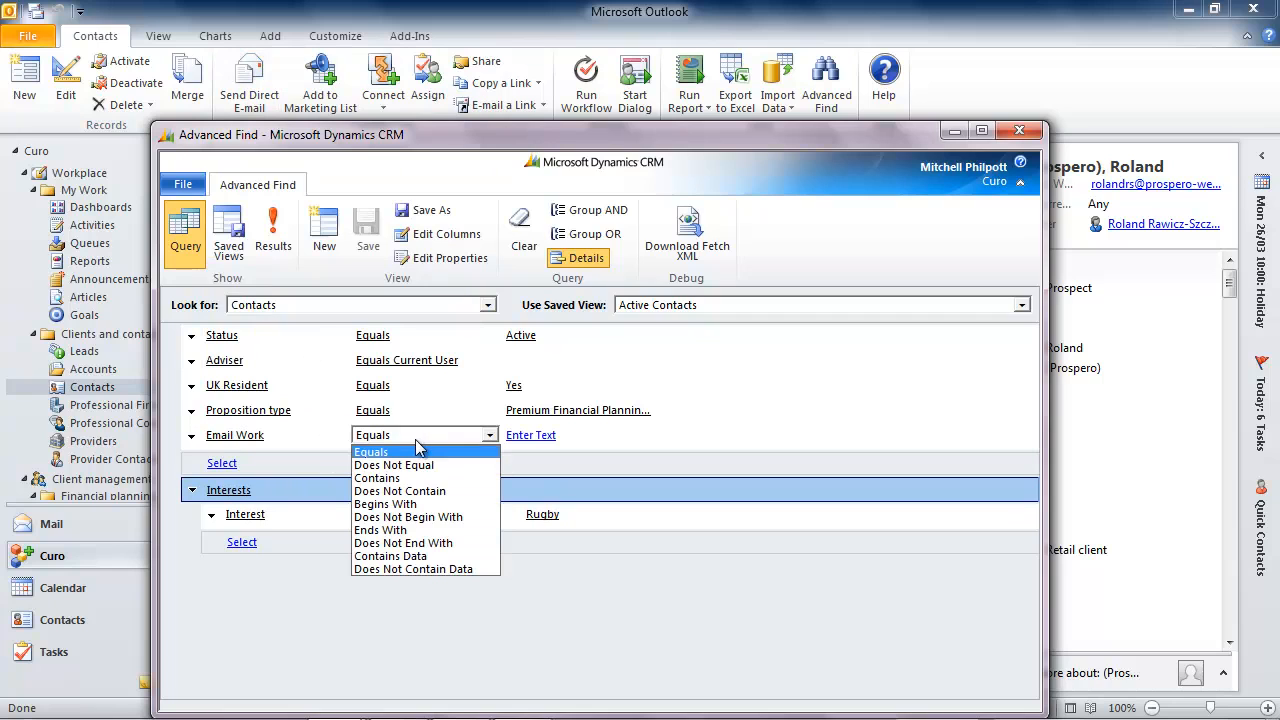
{"action": "left_click", "coordinate": [420, 556]}
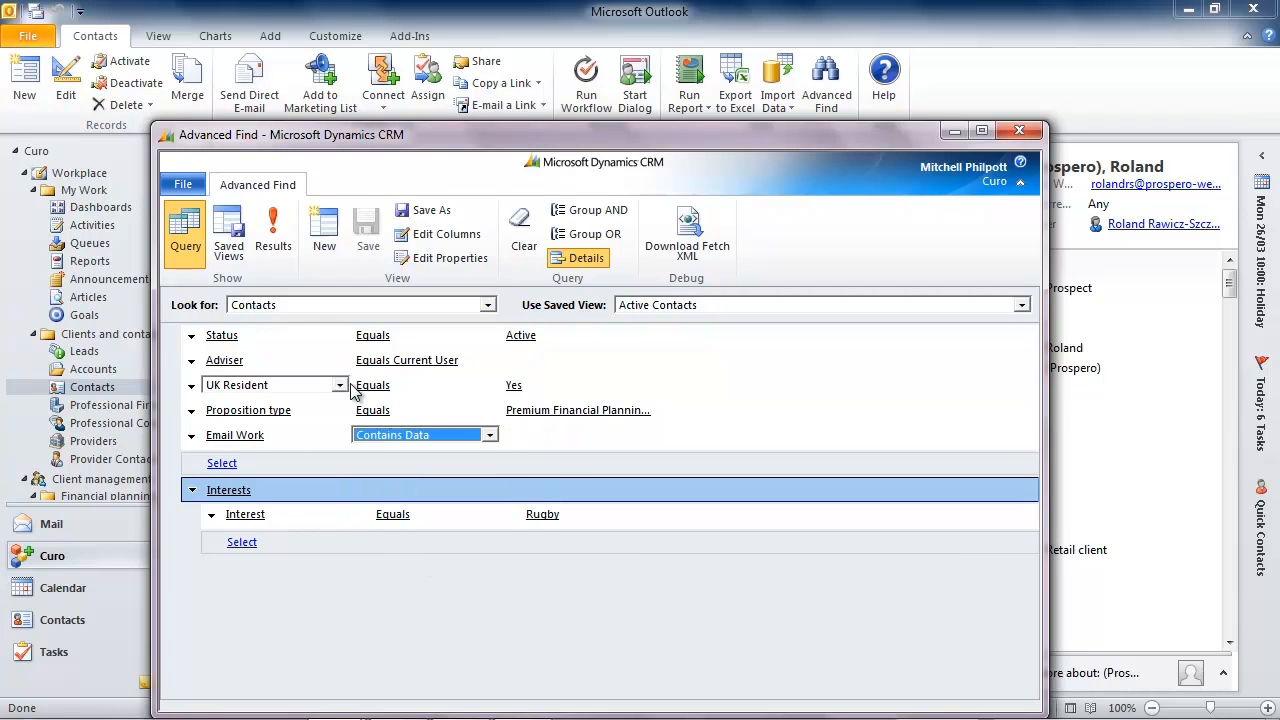
Run the contact query, select every returned contact, and start a quick campaign for all records on the current page
{"action": "left_click", "coordinate": [278, 246]}
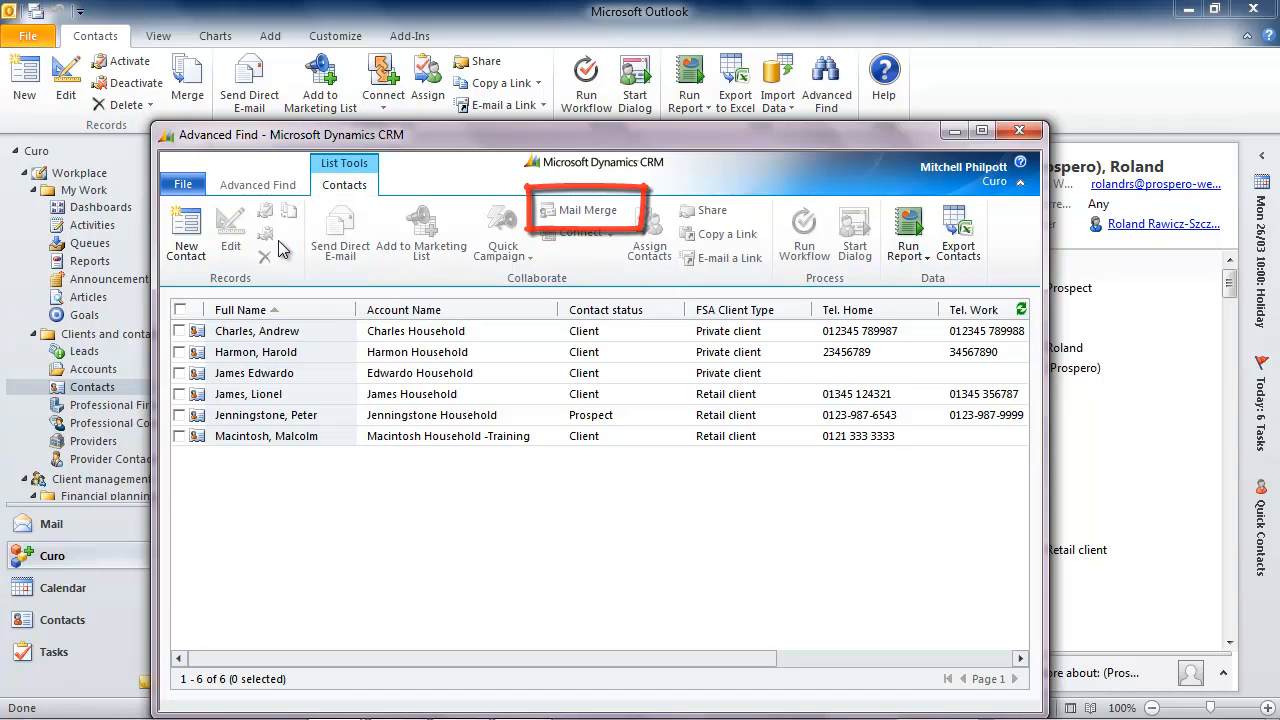
{"action": "left_click", "coordinate": [181, 310]}
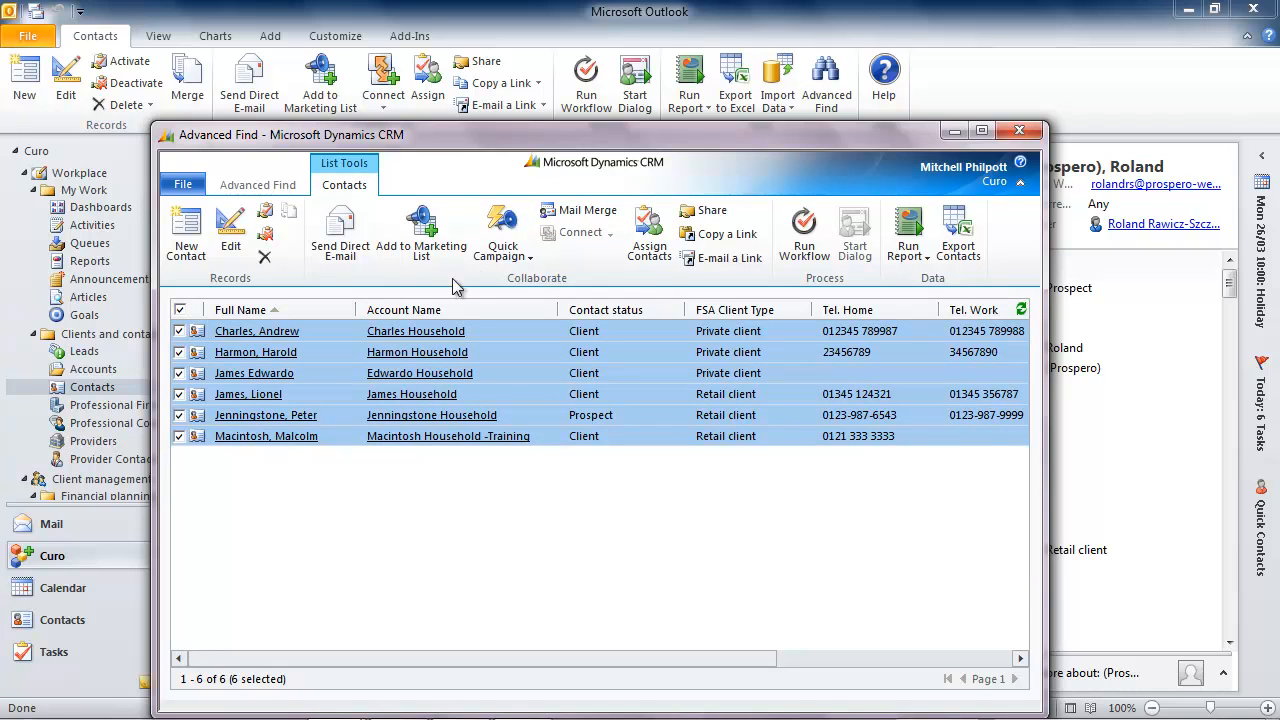
{"action": "left_click", "coordinate": [513, 256]}
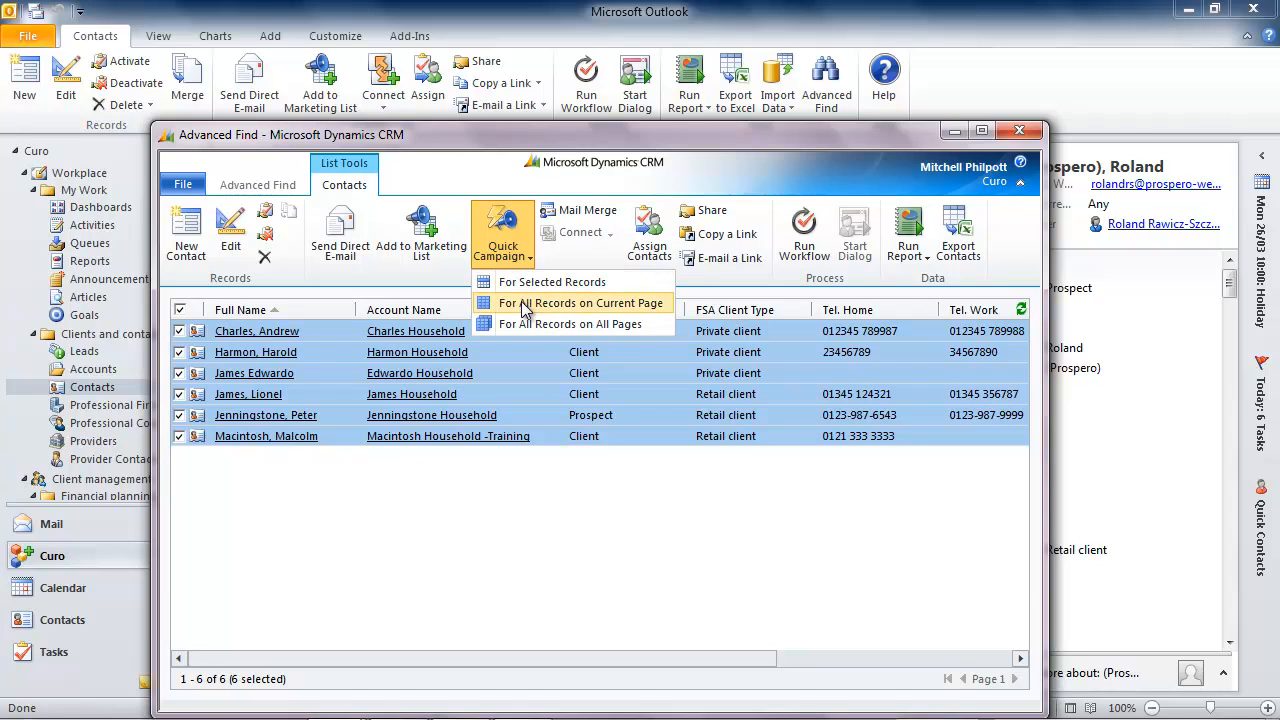
{"action": "left_click", "coordinate": [525, 306]}
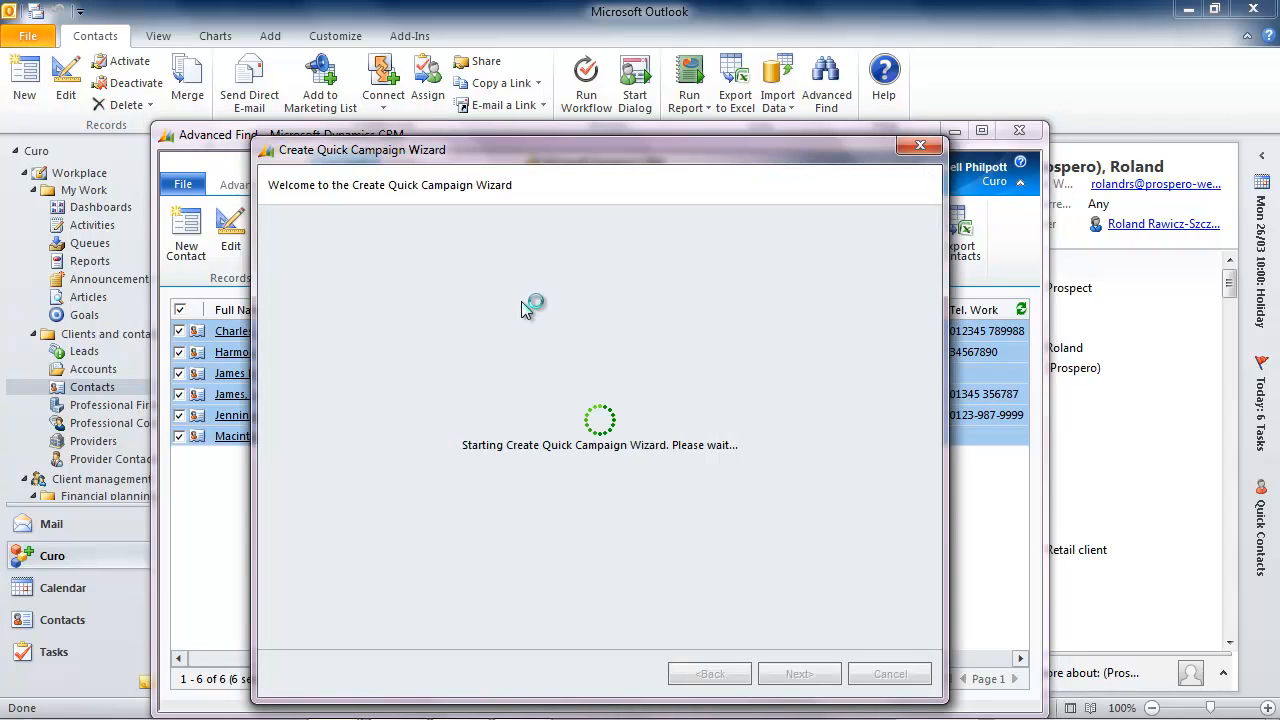
Name the quick campaign "Invitation to the rugby match on Saturday"
{"action": "left_click", "coordinate": [820, 672]}
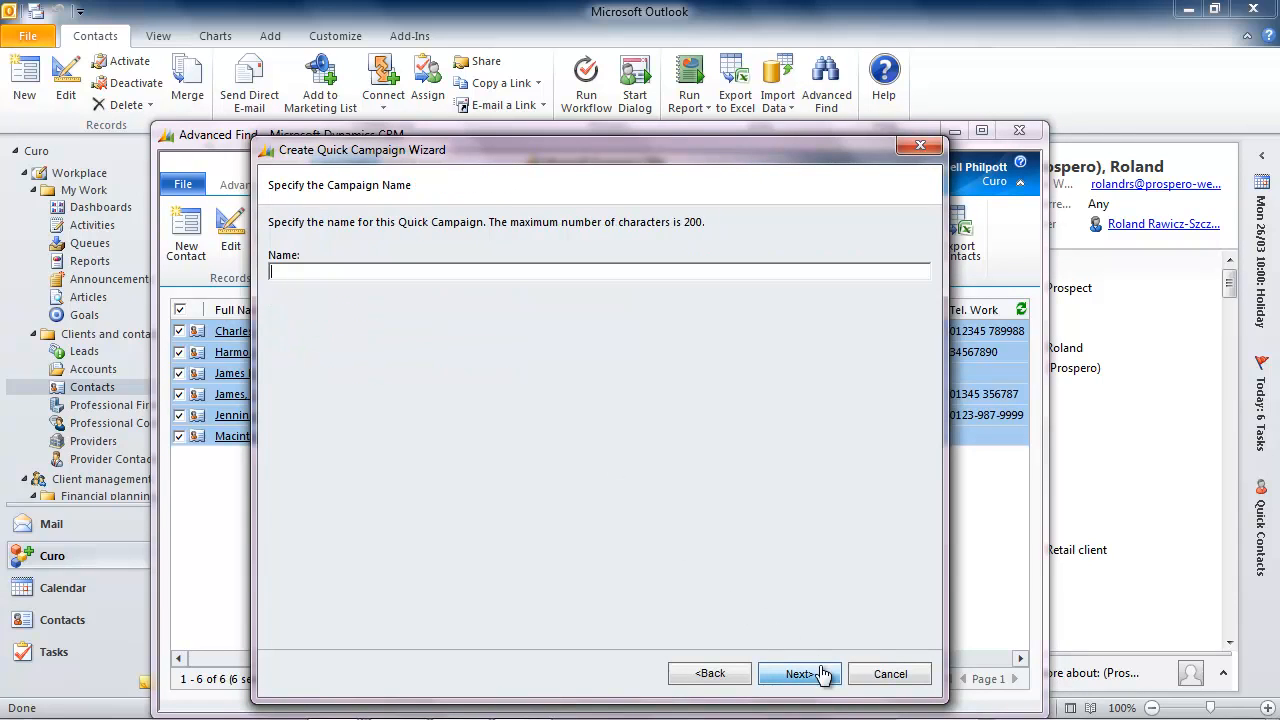
{"action": "type", "text": "Invitation to the rugby match on Saturday"}
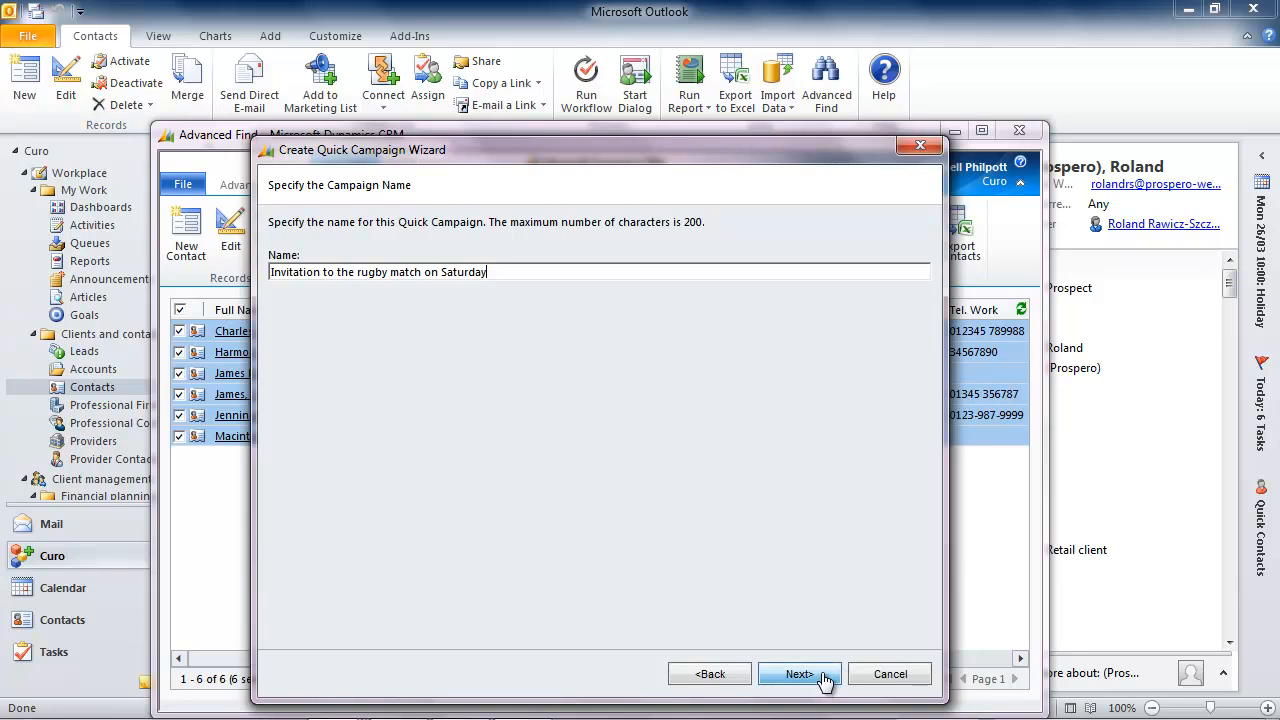
{"action": "left_click", "coordinate": [822, 677]}
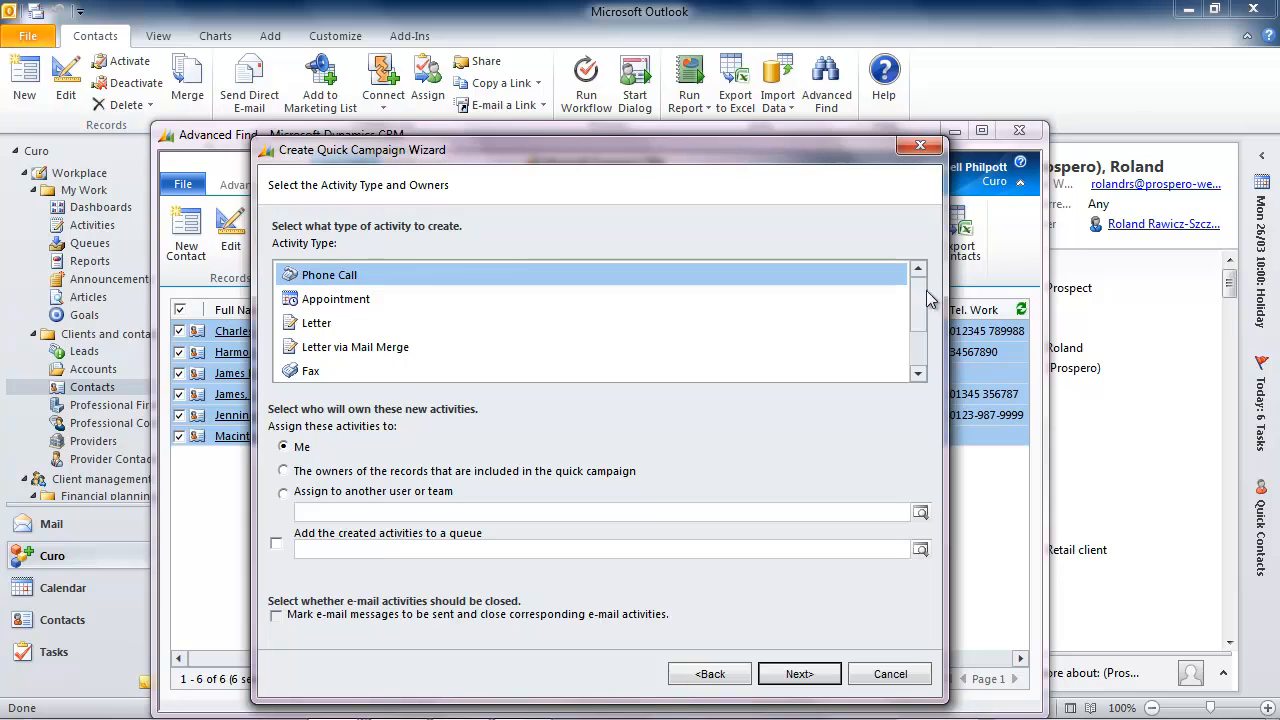
Set the campaign's activity type to E-mail via Mail Merge, with the activities assigned to Me
{"action": "left_click_drag", "start_coordinate": [919, 293], "coordinate": [922, 343]}
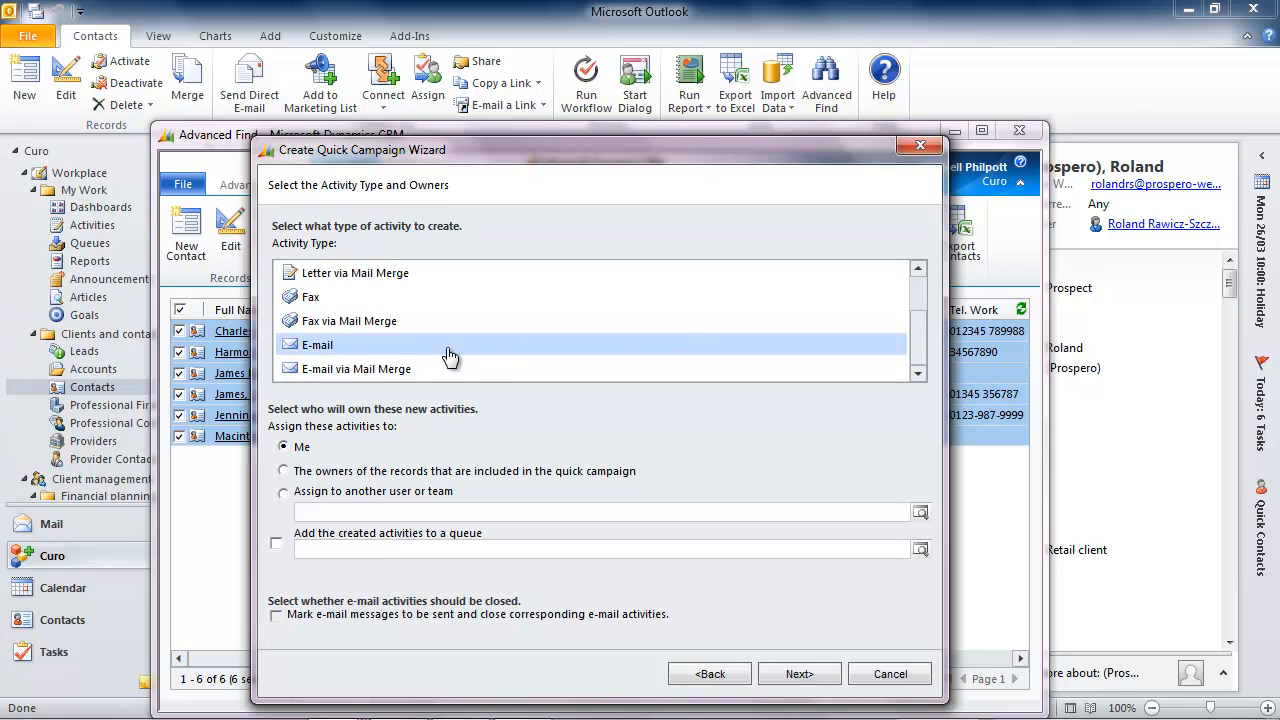
{"action": "scroll", "coordinate": [410, 373], "scroll_direction": "up", "scroll_amount": 1}
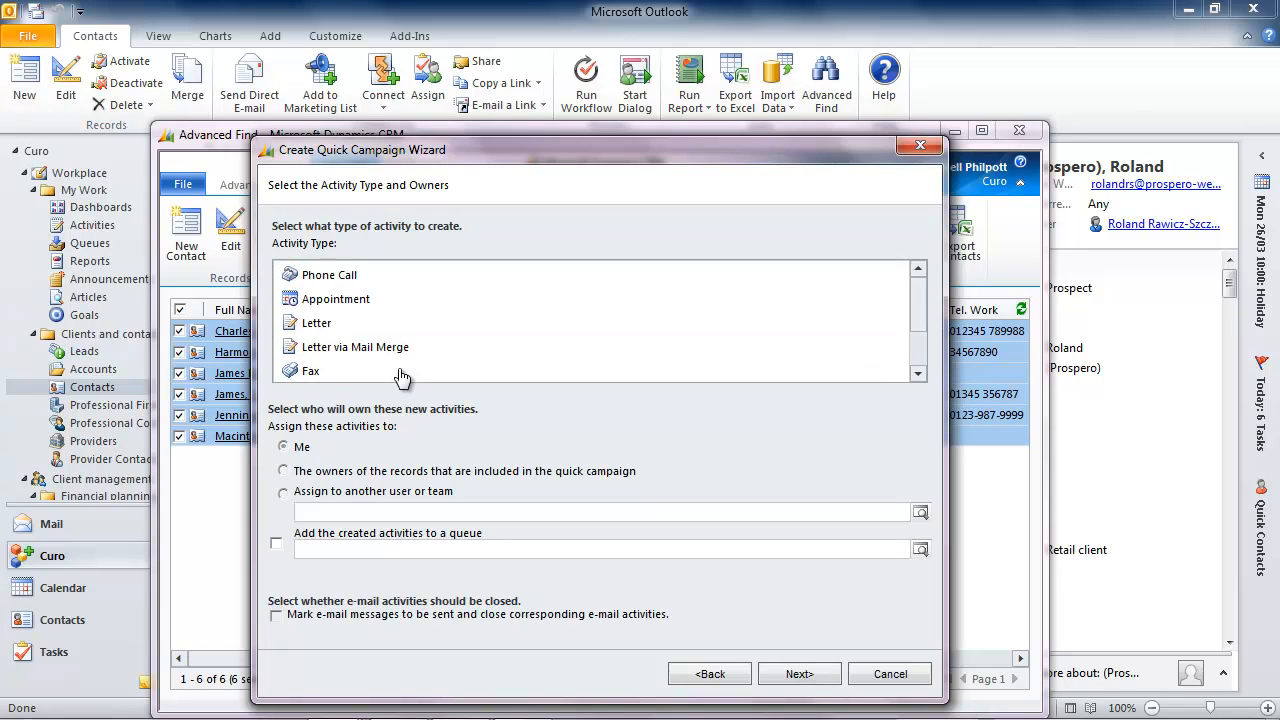
{"action": "left_click_drag", "start_coordinate": [922, 312], "coordinate": [918, 360]}
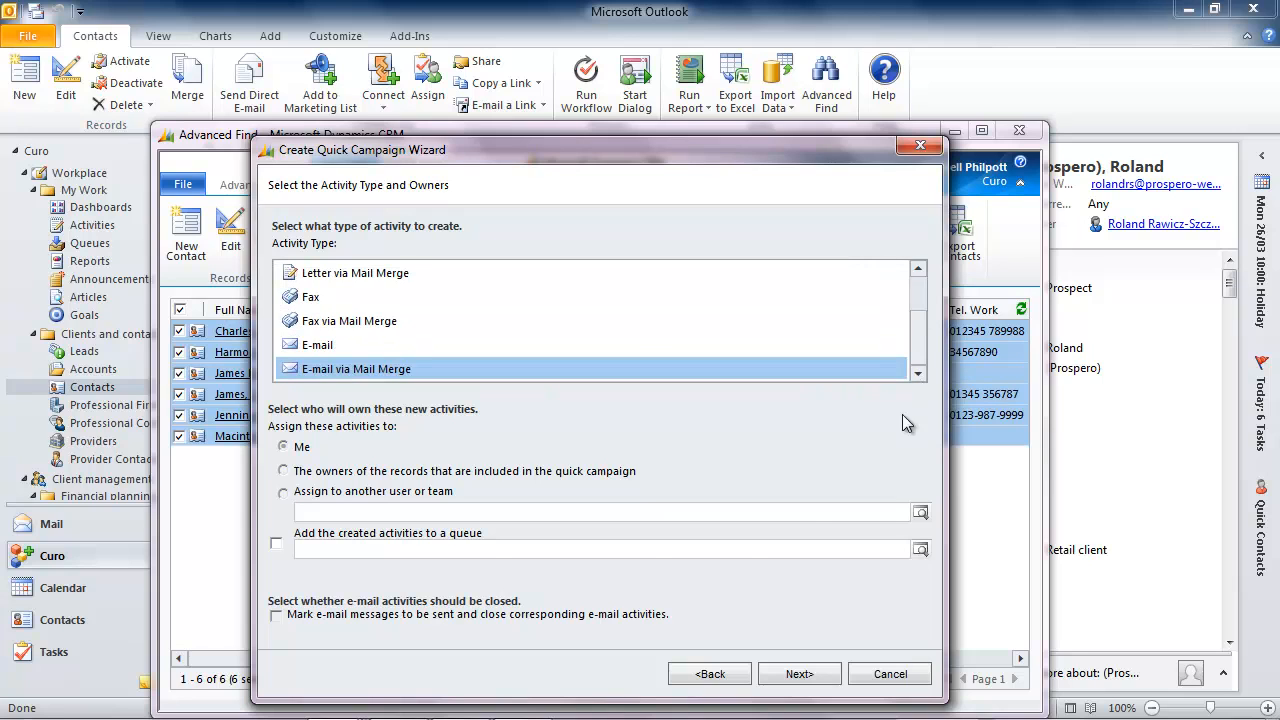
{"action": "left_click", "coordinate": [800, 674]}
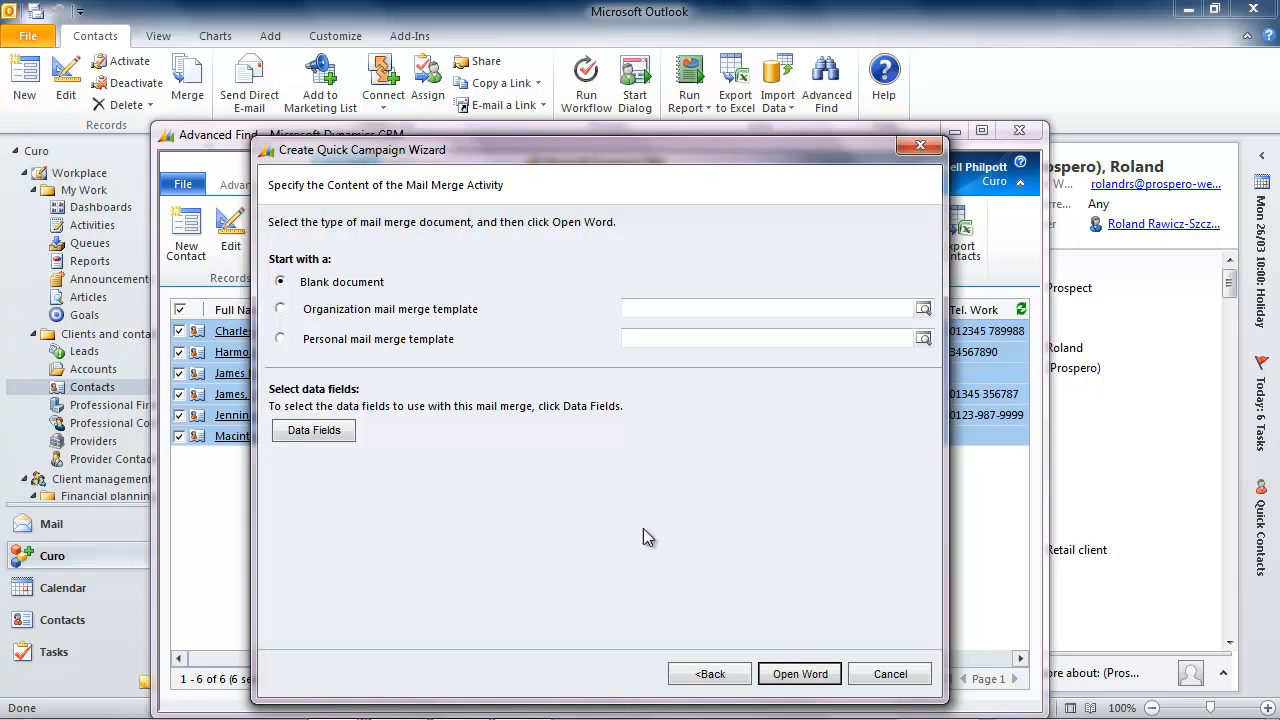
Review and accept the contact data fields, and open the blank merge document in Word with all listed recipients included
{"action": "left_click", "coordinate": [338, 436]}
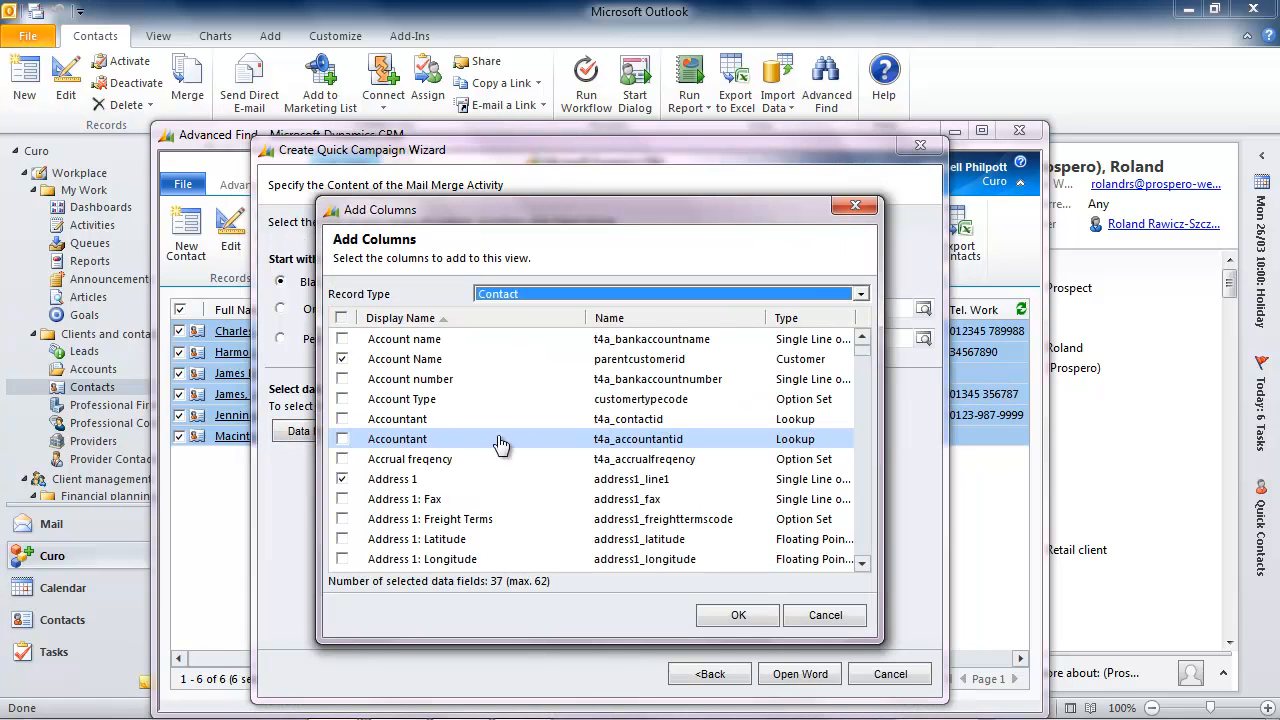
{"action": "left_click_drag", "start_coordinate": [865, 358], "coordinate": [876, 450]}
{"action": "left_click_drag", "start_coordinate": [875, 450], "coordinate": [876, 457]}
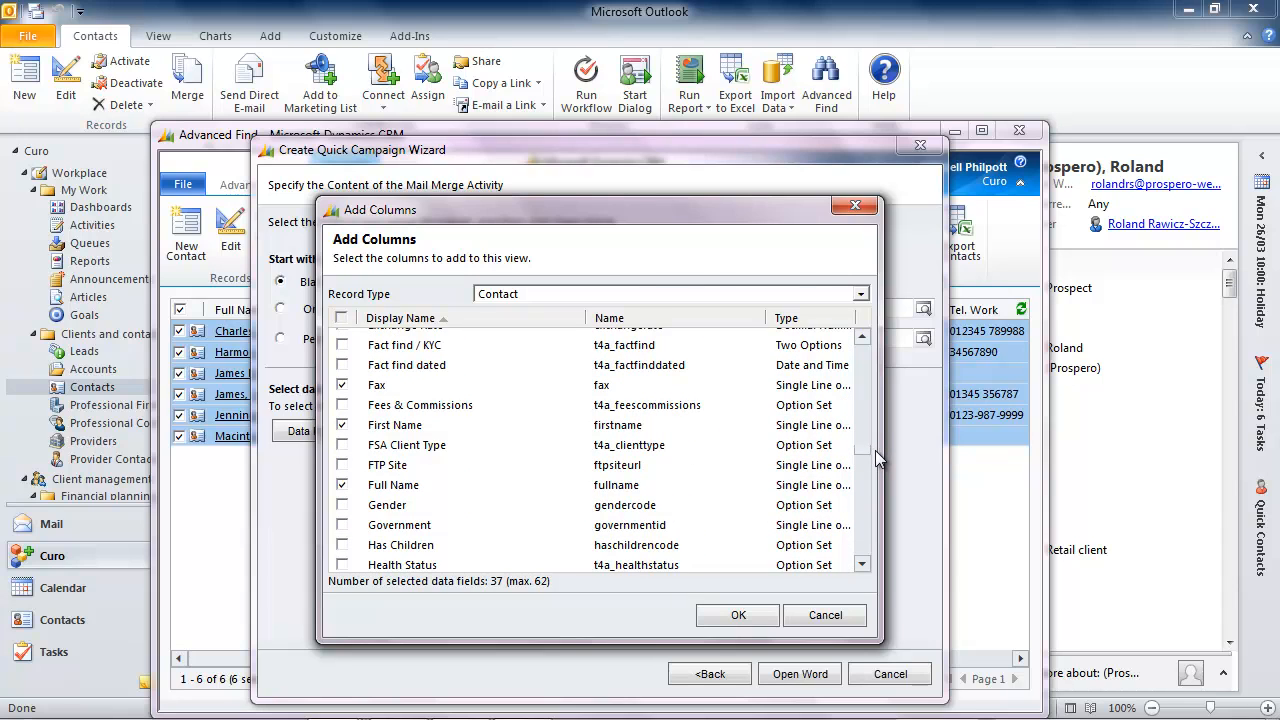
{"action": "left_click", "coordinate": [740, 615]}
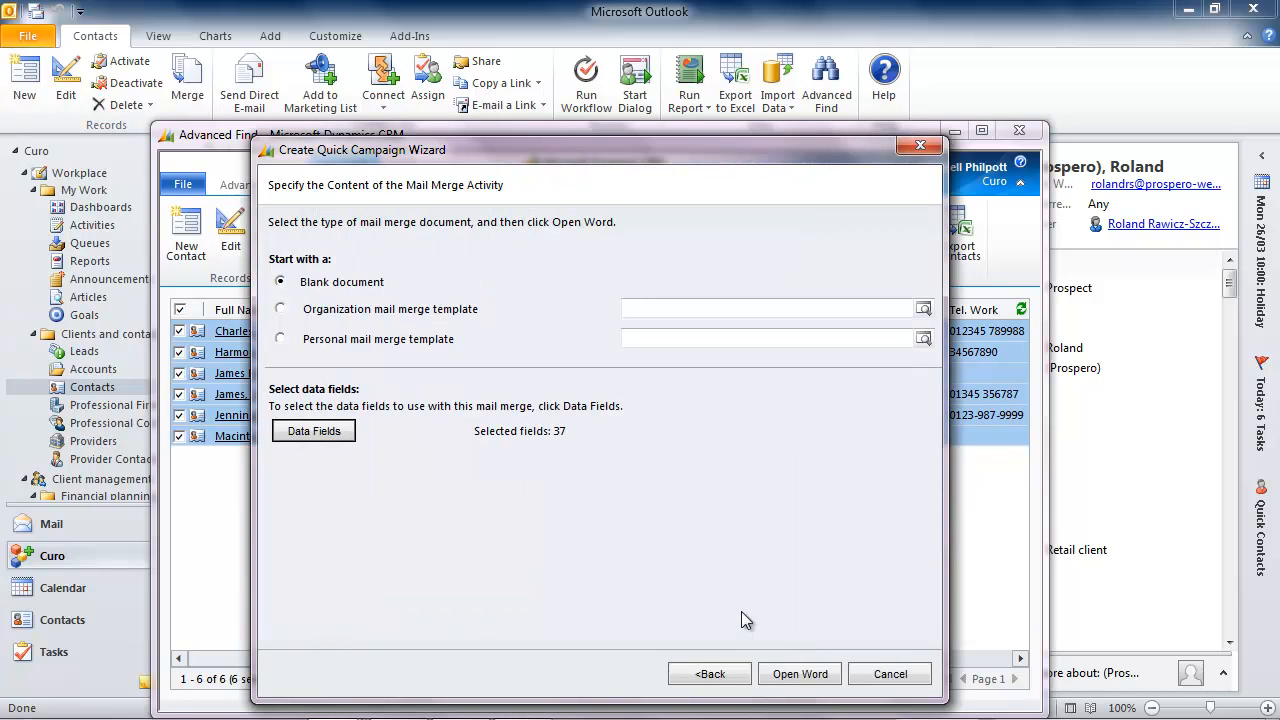
{"action": "left_click", "coordinate": [795, 676]}
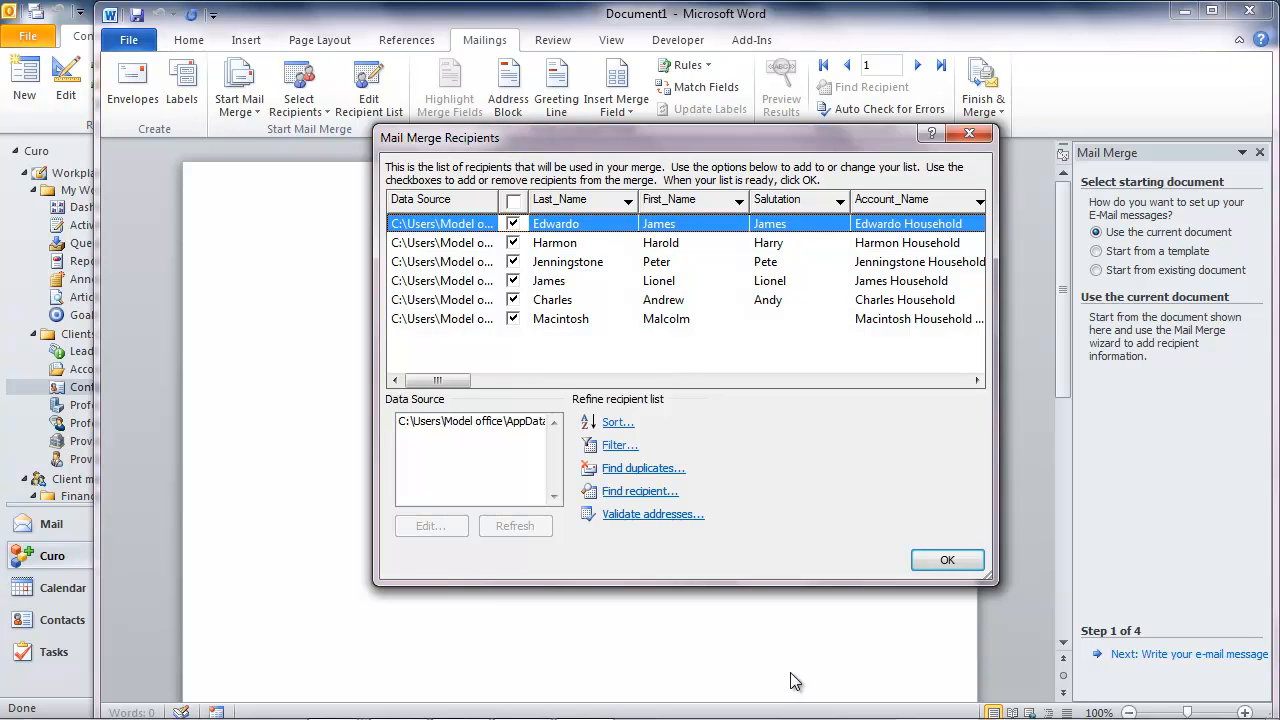
{"action": "left_click", "coordinate": [945, 560]}
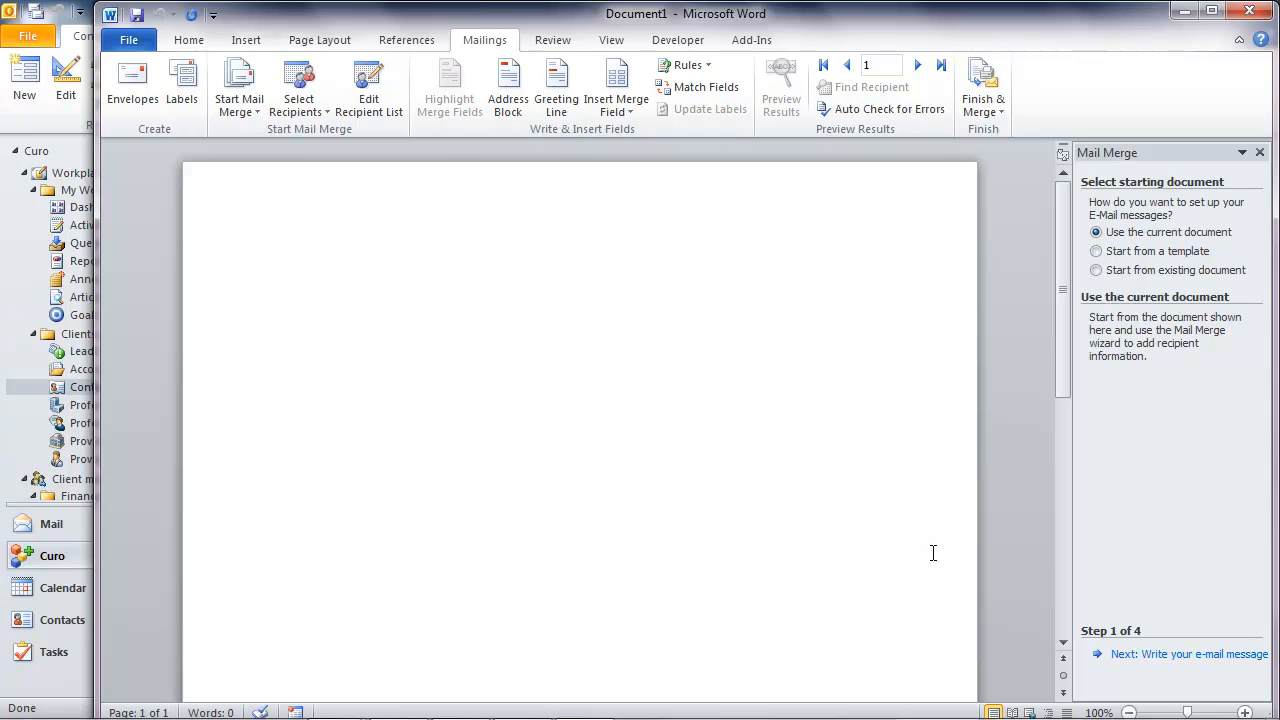
Insert a table with one row and two columns in the blank merge document
{"action": "left_click", "coordinate": [249, 40]}
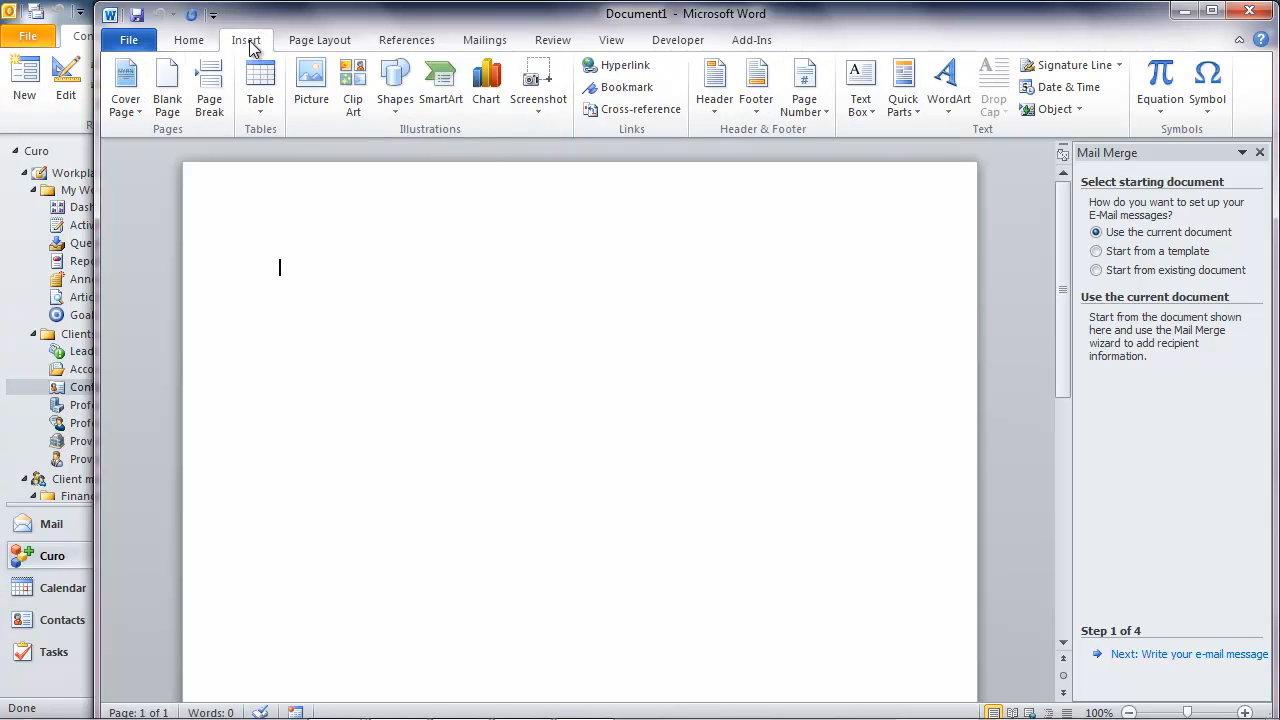
{"action": "left_click", "coordinate": [260, 88]}
{"action": "left_click", "coordinate": [272, 152]}
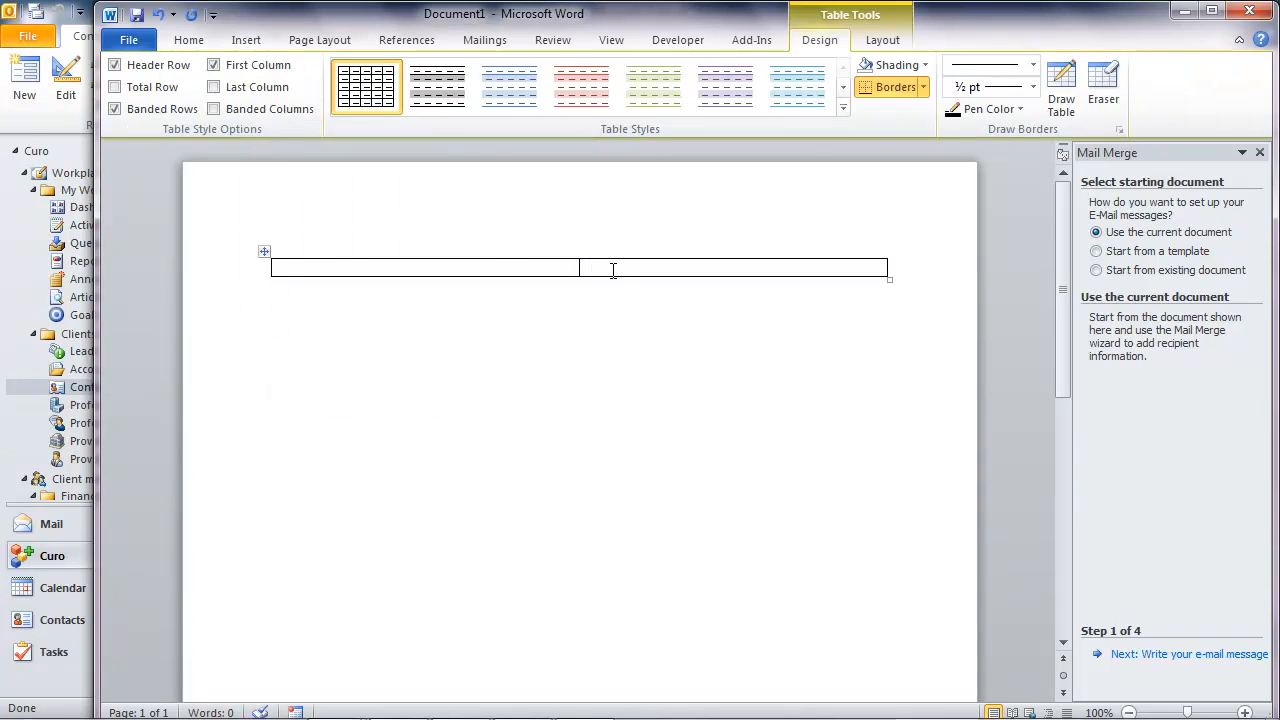
Write the message in the second cell, offering spare RBS rugby tickets first come first served, signed "Best wishes" and the sender's first name
{"action": "type", "text": "Those won"}
{"action": "type", "text": "derful"}
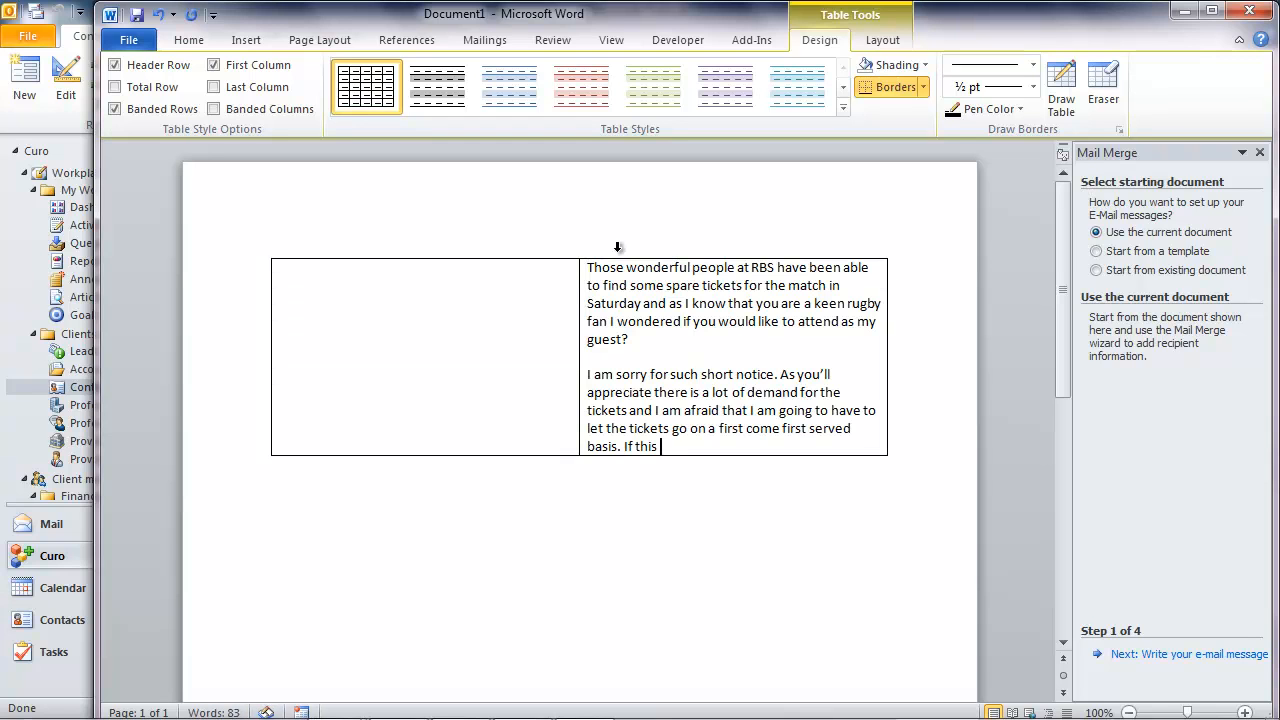
{"action": "type", "text": "is of interest and you can make it, please let me kpne"}
{"action": "key", "text": "BackSpace"}
{"action": "key", "text": "BackSpace"}
{"action": "key", "text": "BackSpace"}
{"action": "type", "text": "now."}
{"action": "key", "text": "Return"}
{"action": "key", "text": "Return"}
{"action": "type", "text": "Best wishes"}
{"action": "key", "text": "Return"}
{"action": "key", "text": "Return"}
{"action": "type", "text": "Mitchell"}
Add the greeting "Dear" with the First_Name merge field on its own line above the message, followed by a blank line
{"action": "left_click", "coordinate": [588, 267]}
{"action": "type", "text": "Dear"}
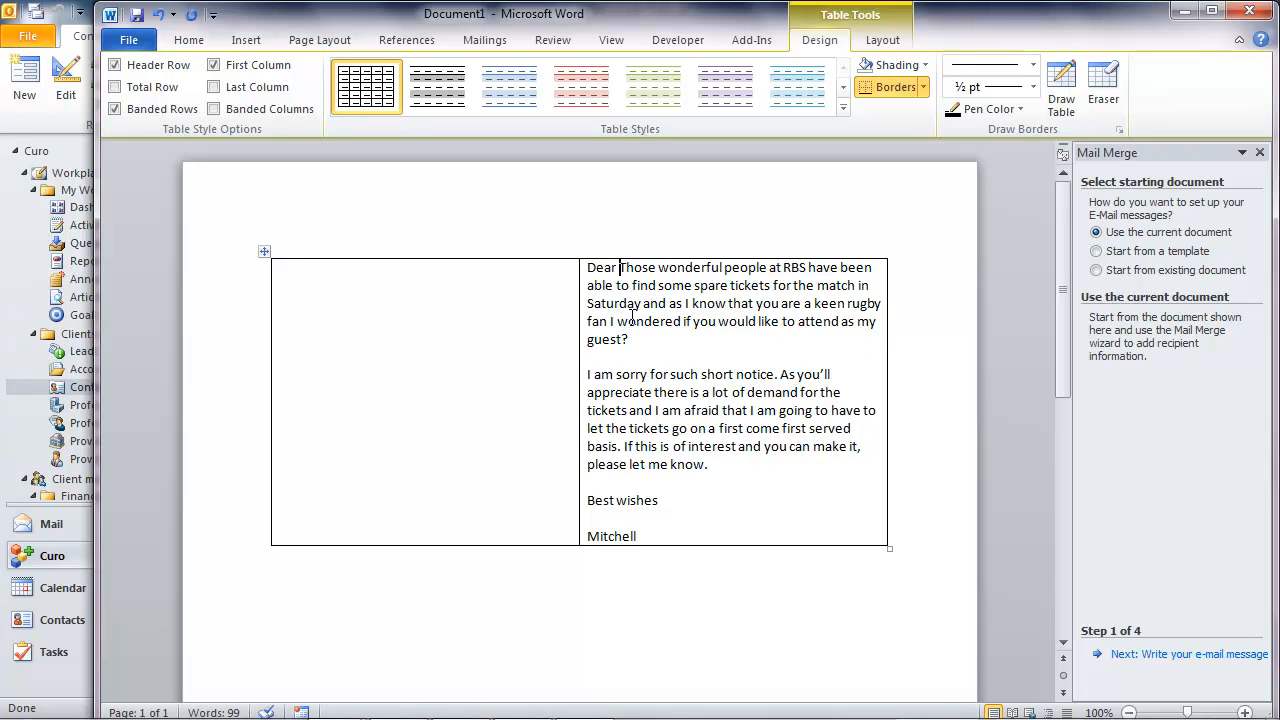
{"action": "key", "text": "Return"}
{"action": "key", "text": "Return"}
{"action": "left_click", "coordinate": [649, 268]}
{"action": "left_click", "coordinate": [498, 40]}
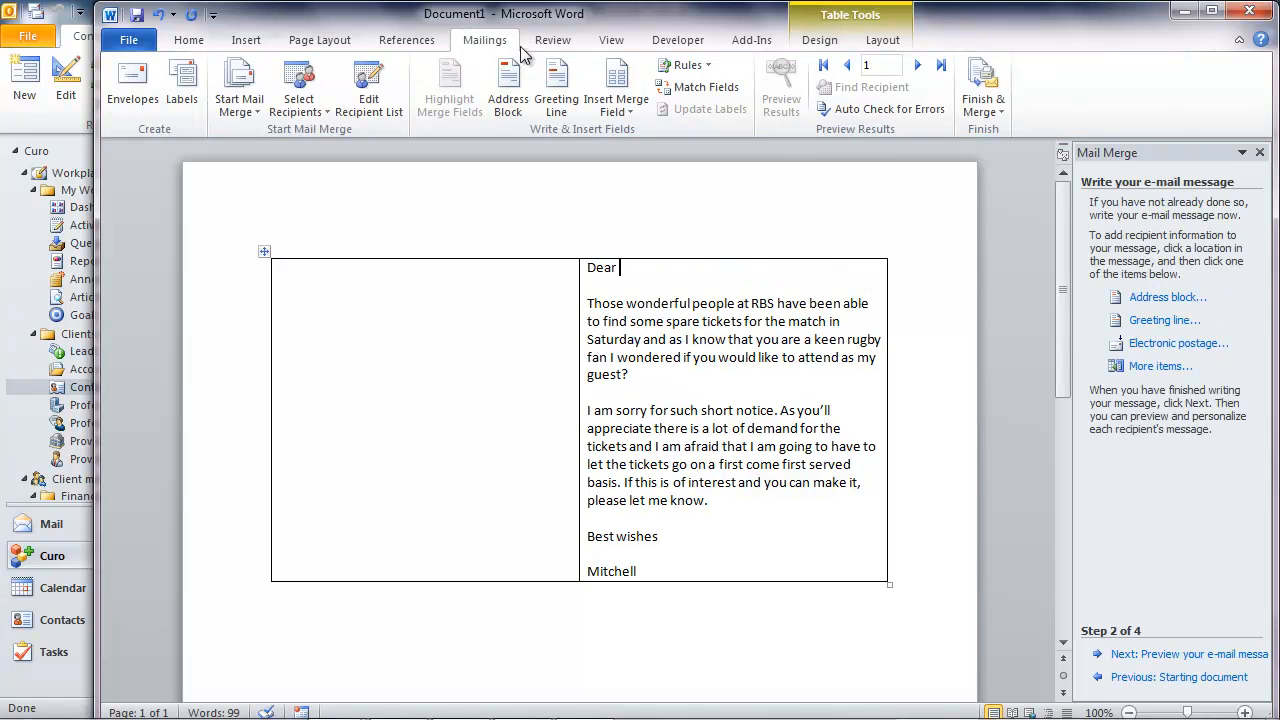
{"action": "left_click", "coordinate": [616, 105]}
{"action": "left_click", "coordinate": [672, 465]}
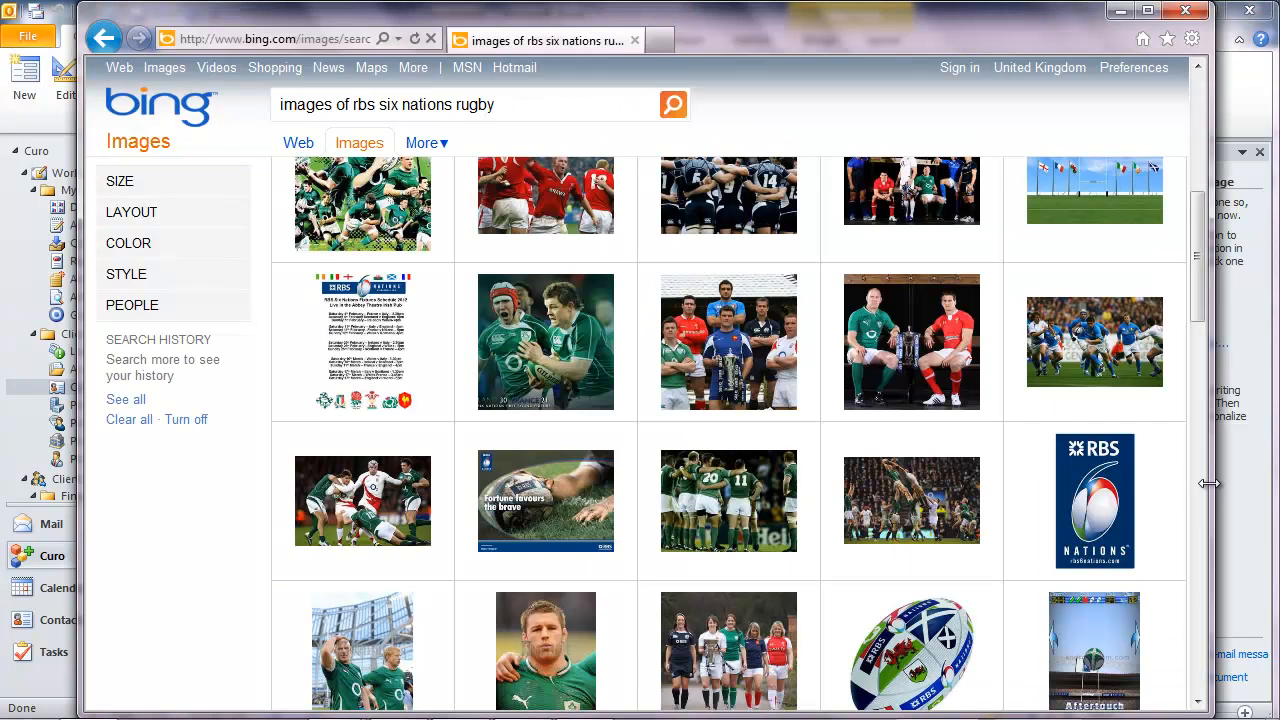
In the browser, open the full-size RBS 6 Nations logo from the Bing image results and copy it
{"action": "scroll", "coordinate": [1200, 480], "scroll_direction": "down", "scroll_amount": 3}
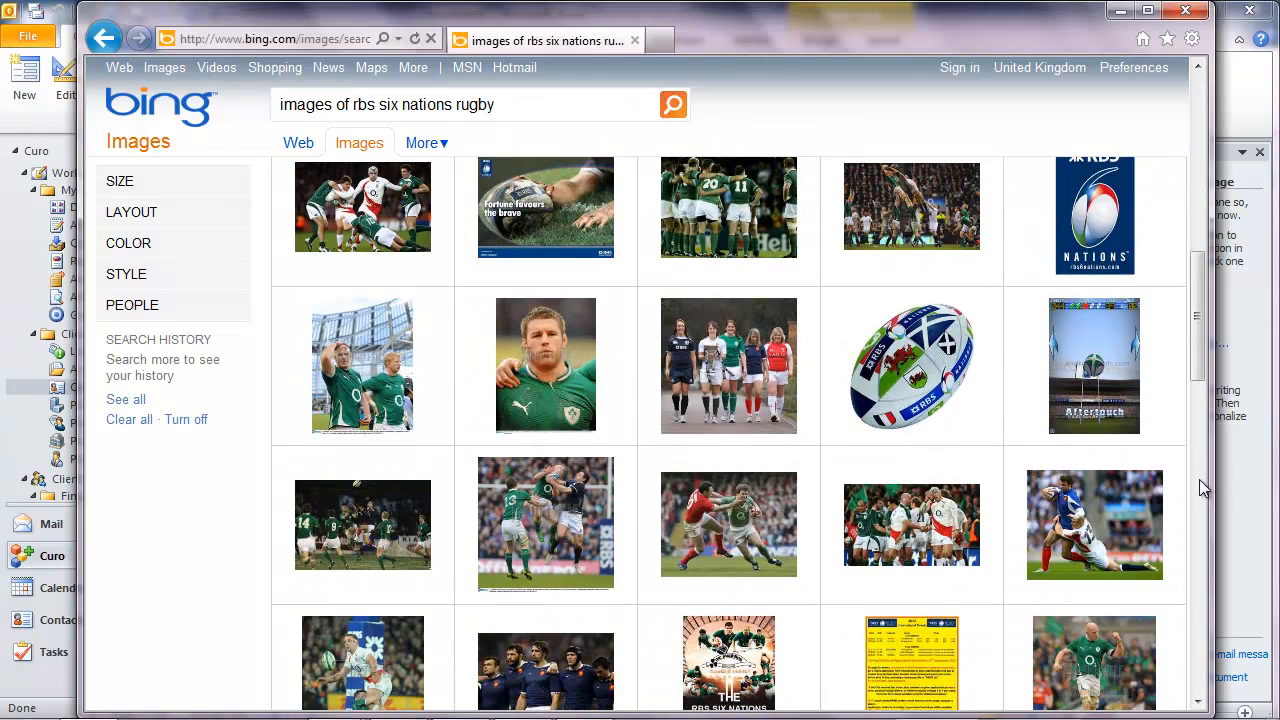
{"action": "left_click", "coordinate": [1102, 212]}
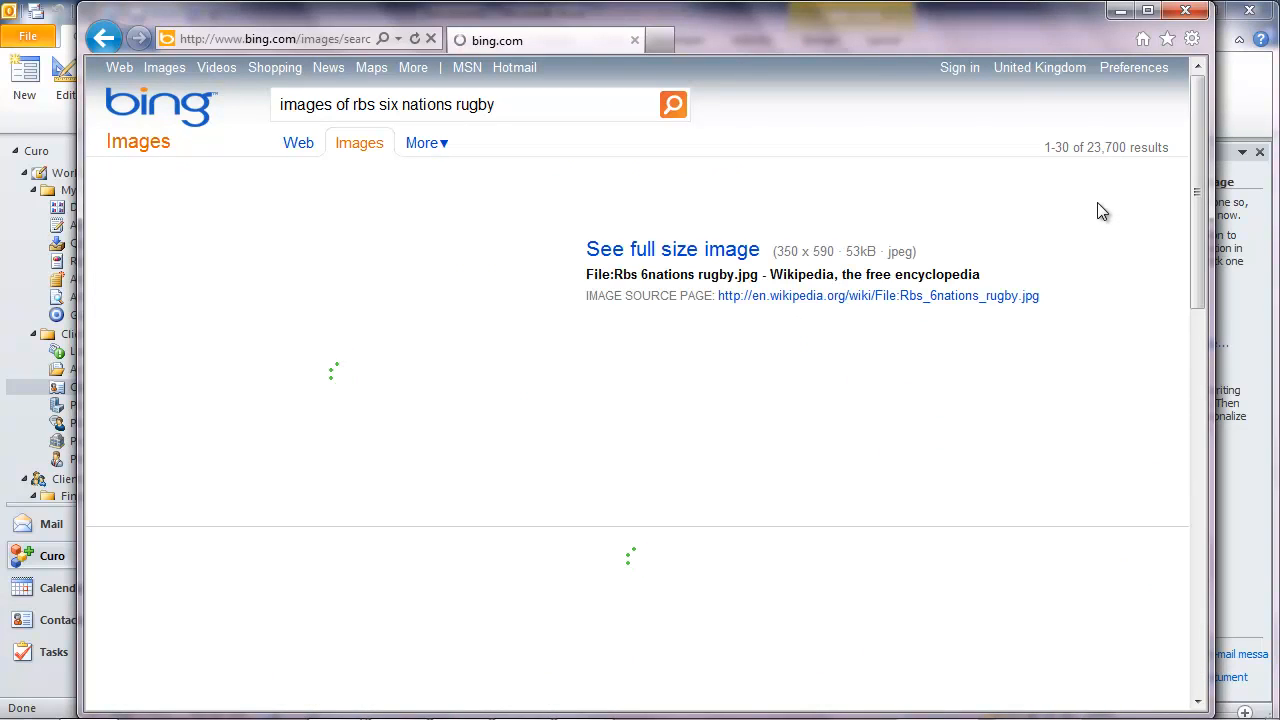
{"action": "left_click", "coordinate": [355, 366]}
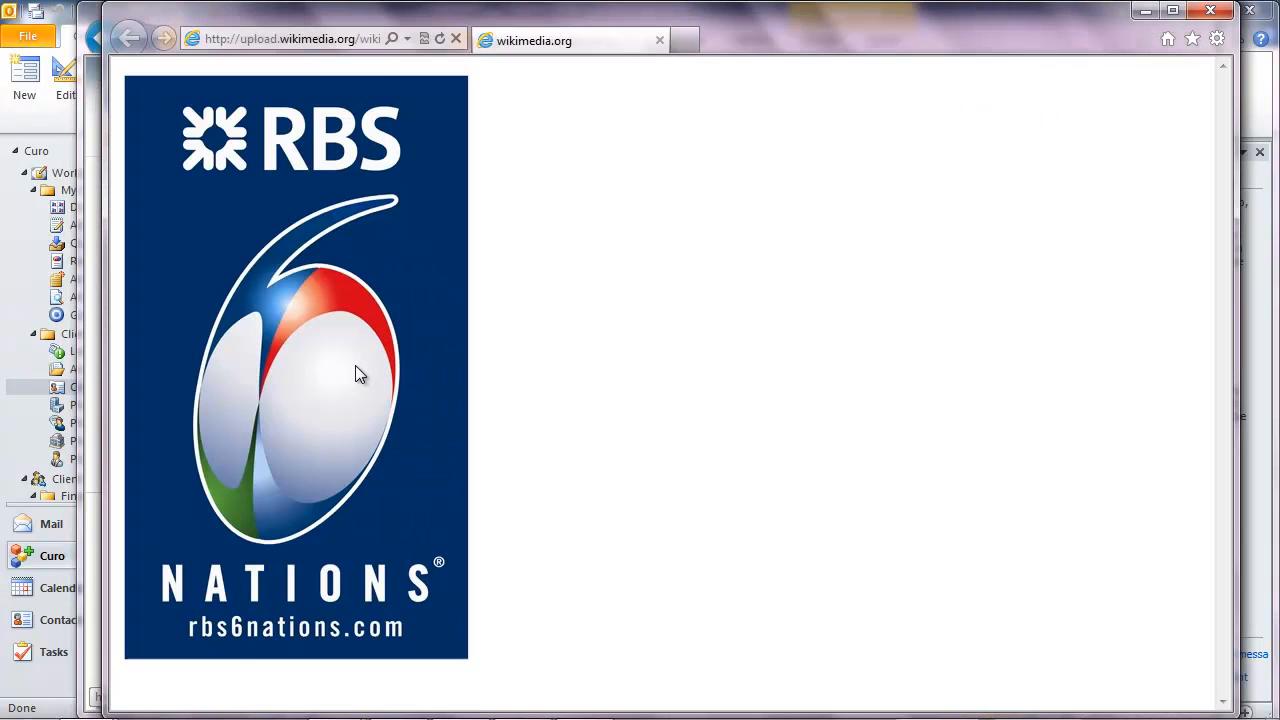
{"action": "right_click", "coordinate": [359, 363]}
{"action": "left_click", "coordinate": [420, 549]}
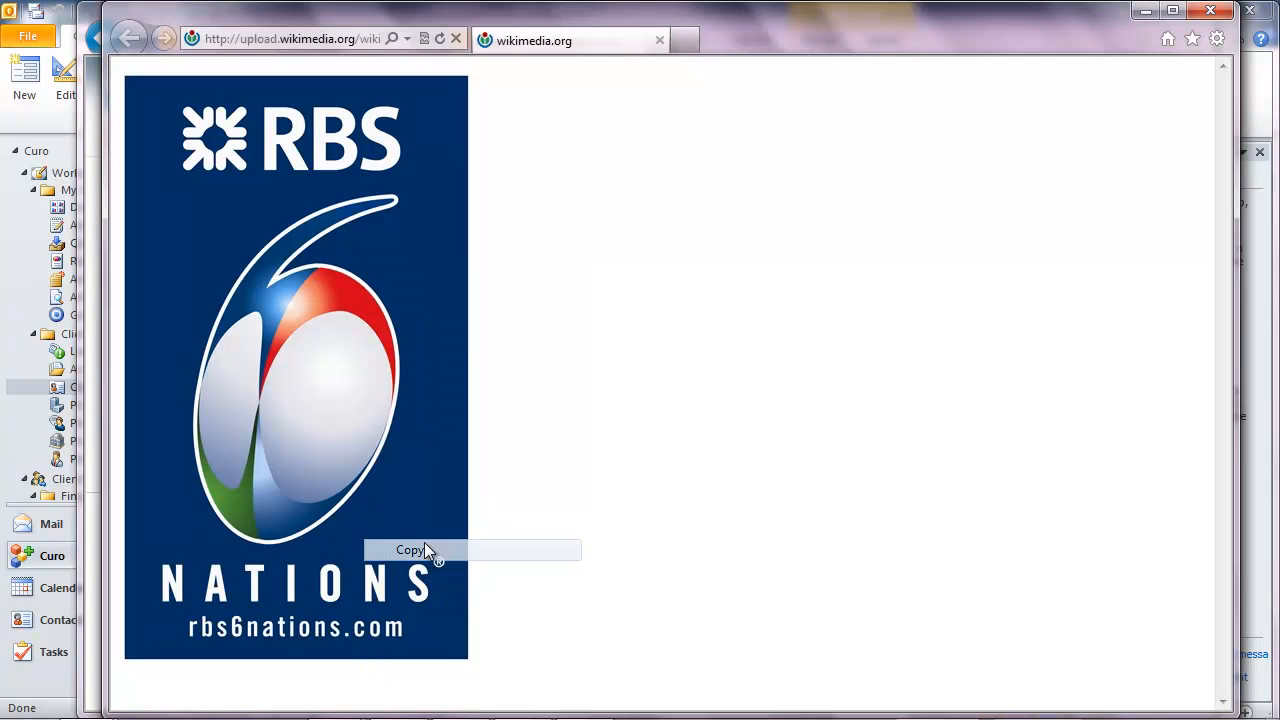
Switch back to Word and paste the copied logo into the table's empty first cell, keeping source formatting
{"action": "left_click", "coordinate": [1144, 12]}
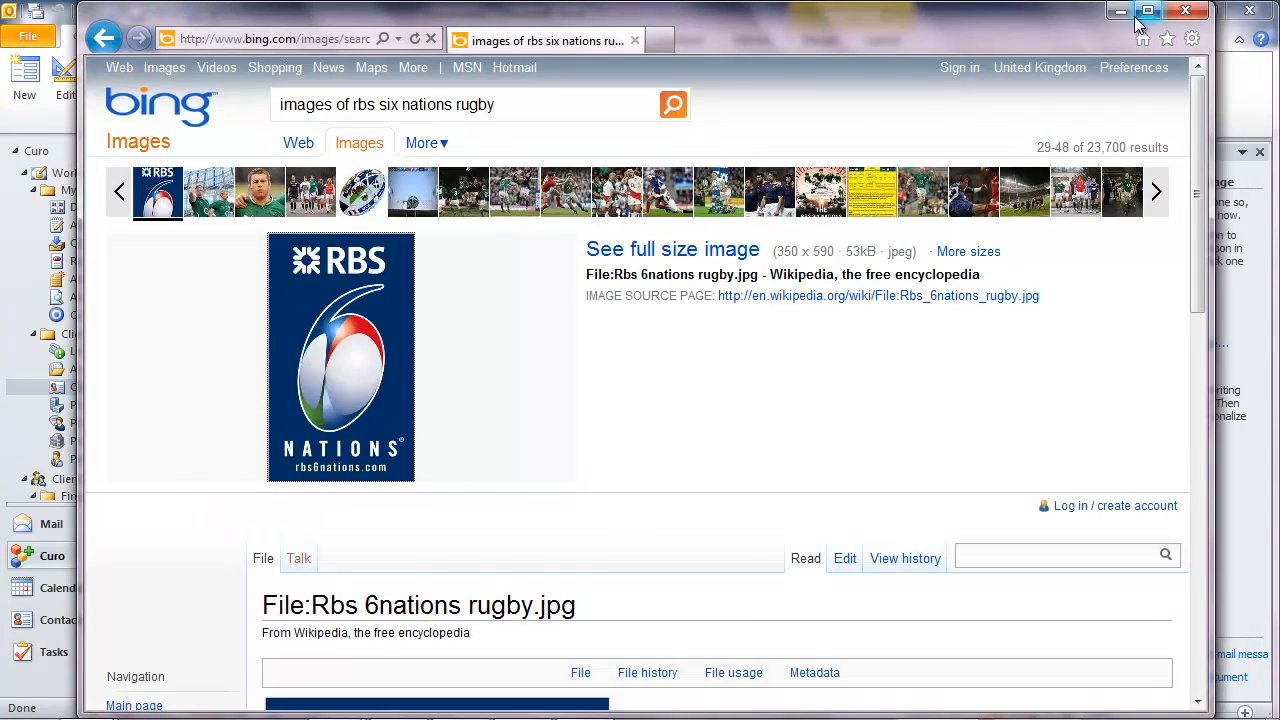
{"action": "left_click", "coordinate": [1121, 12]}
{"action": "left_click", "coordinate": [381, 400]}
{"action": "right_click", "coordinate": [382, 402]}
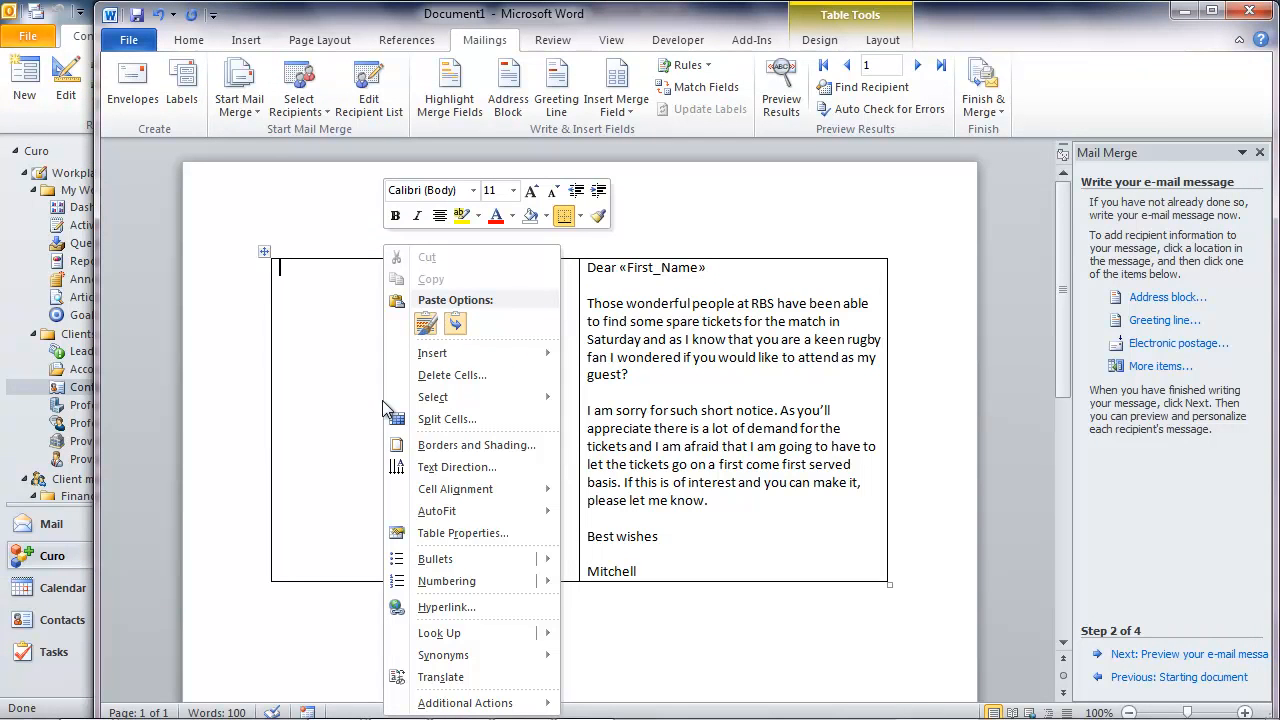
{"action": "left_click", "coordinate": [427, 323]}
{"action": "left_click", "coordinate": [556, 578]}
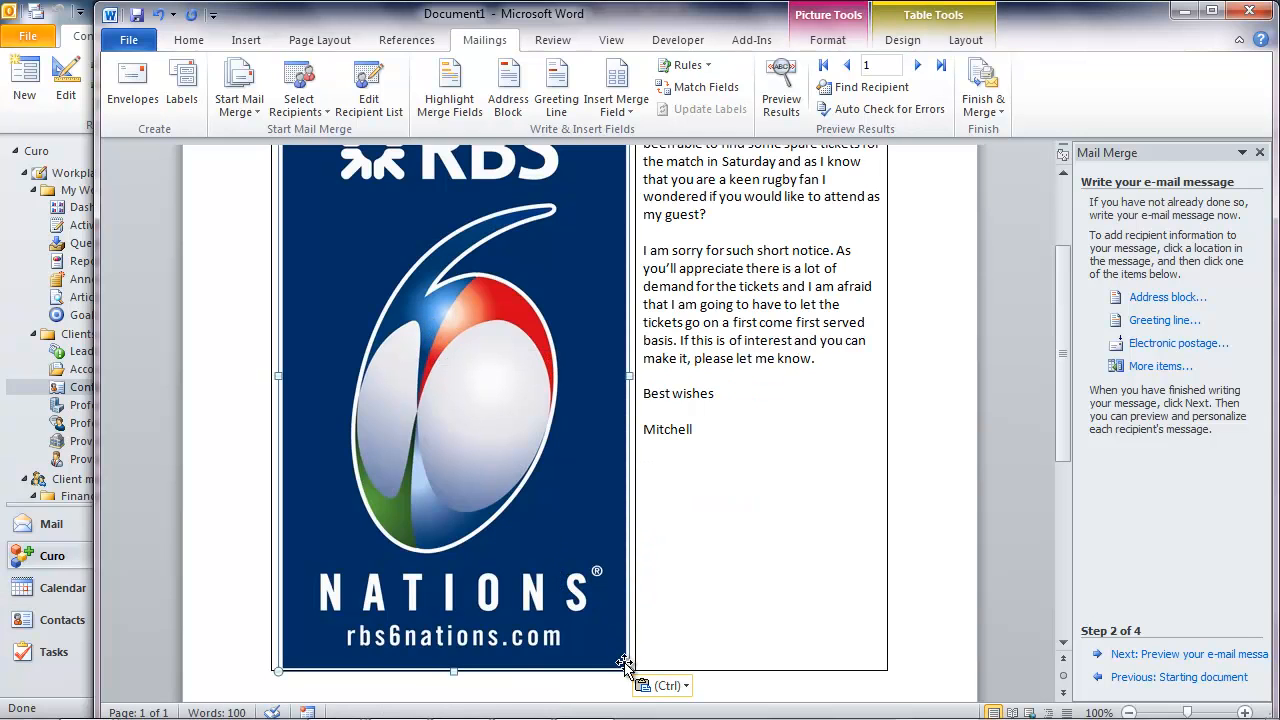
Shrink the logo proportionally to about 60 percent of its pasted size and narrow the first column to fit it
{"action": "left_click_drag", "start_coordinate": [629, 669], "coordinate": [490, 432]}
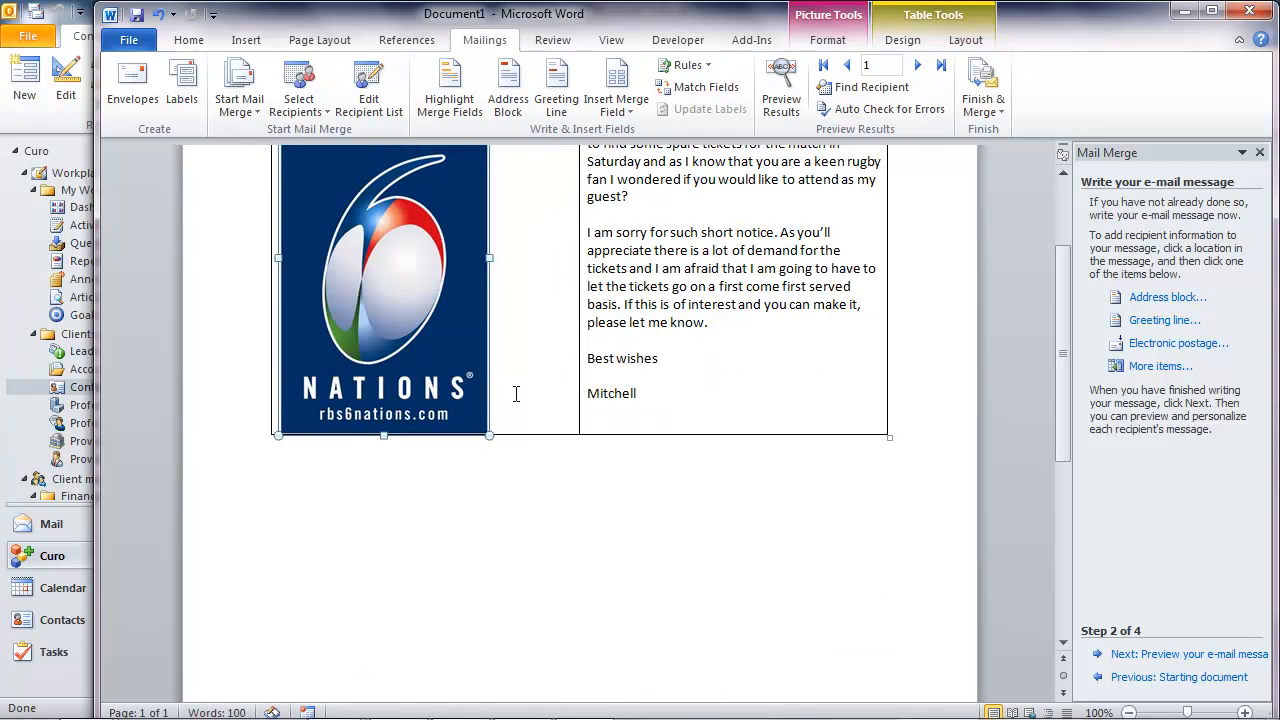
{"action": "left_click_drag", "start_coordinate": [578, 352], "coordinate": [508, 355]}
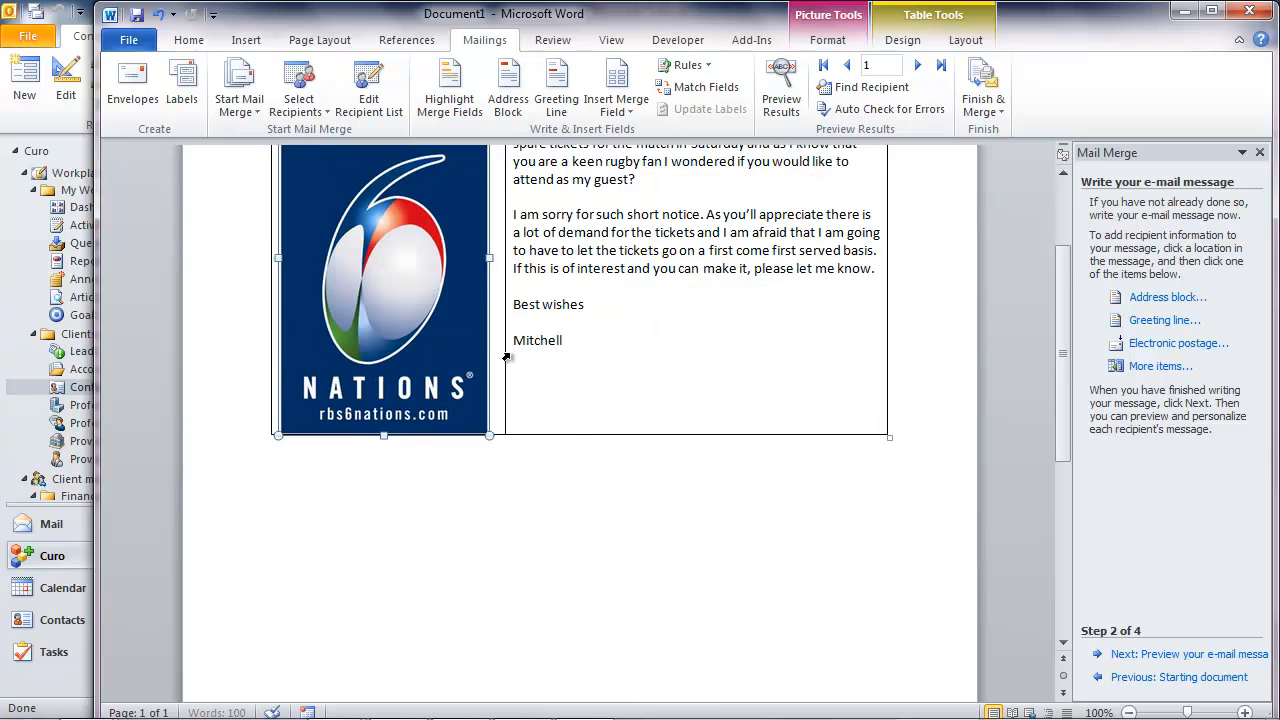
{"action": "scroll", "coordinate": [508, 356], "scroll_direction": "up", "scroll_amount": 3}
Remove all borders from the whole table holding the logo and the message
{"action": "left_click", "coordinate": [263, 252]}
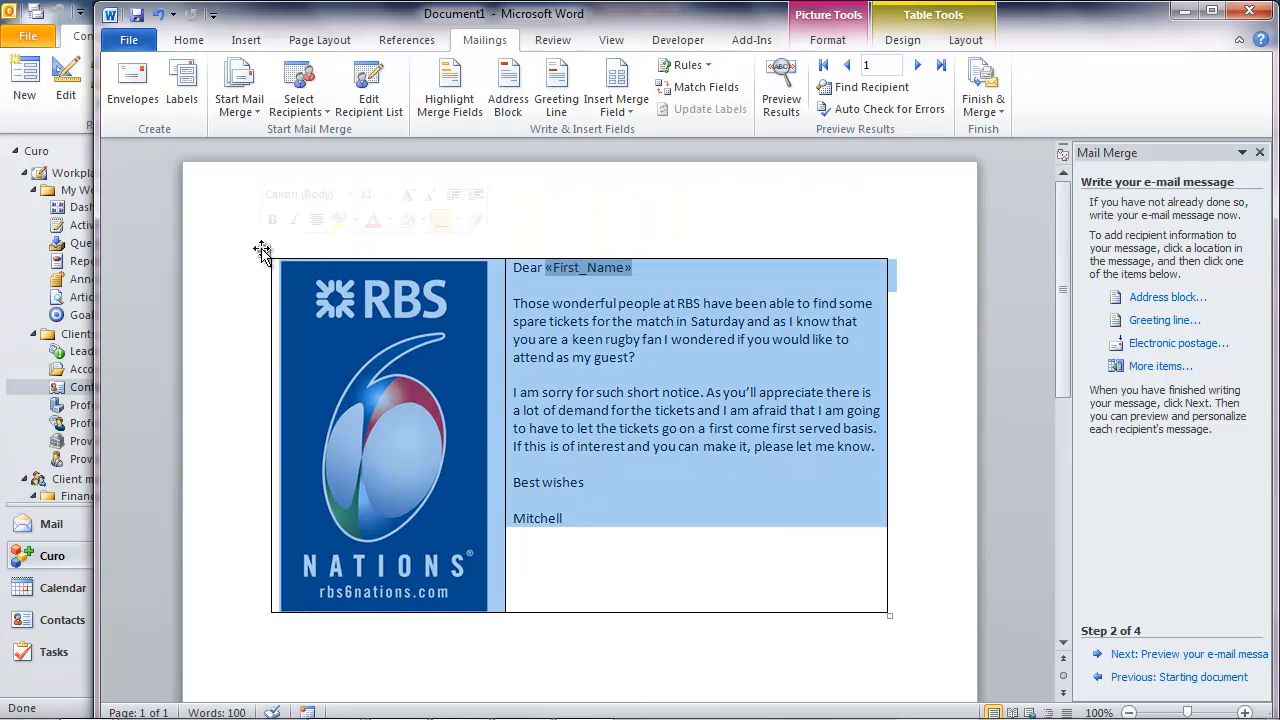
{"action": "left_click", "coordinate": [838, 41]}
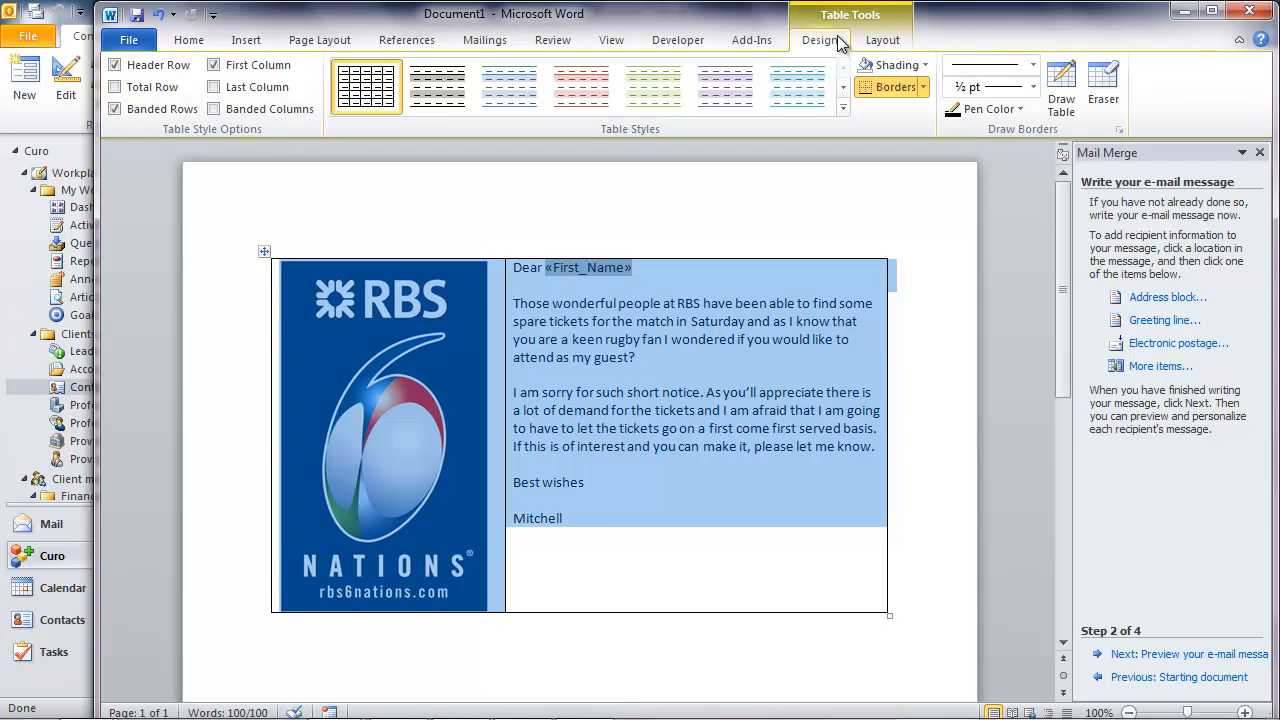
{"action": "left_click", "coordinate": [923, 87]}
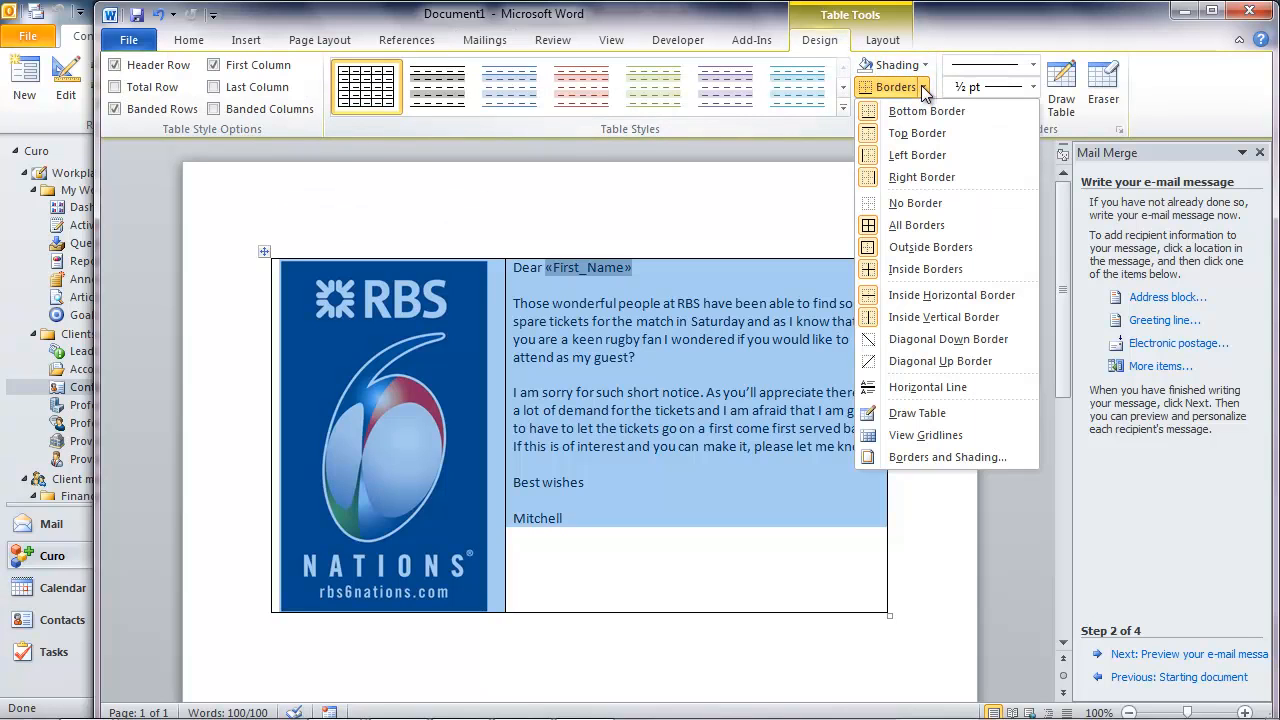
{"action": "left_click", "coordinate": [870, 203]}
{"action": "left_click", "coordinate": [917, 366]}
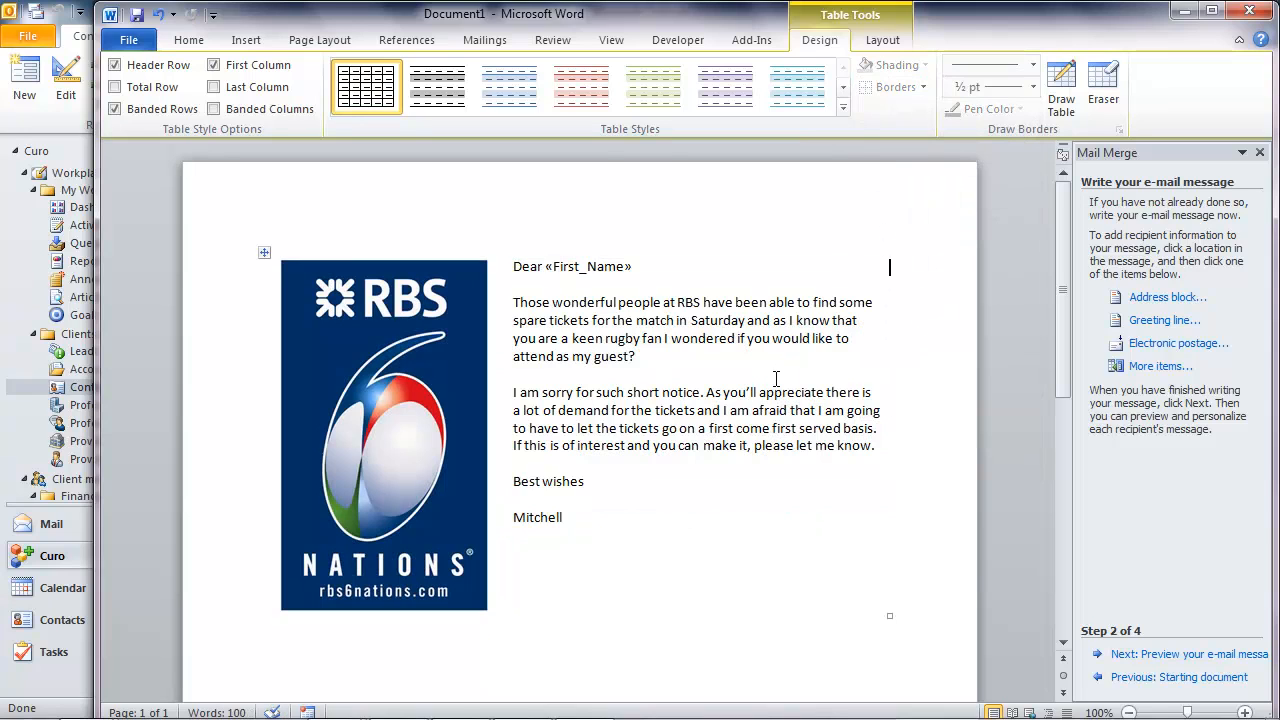
Preview the personalised message, complete the merge wizard and merge all records to e-mail with the subject "Urgent - RBS Six Nations Tickets"
{"action": "left_click", "coordinate": [1182, 654]}
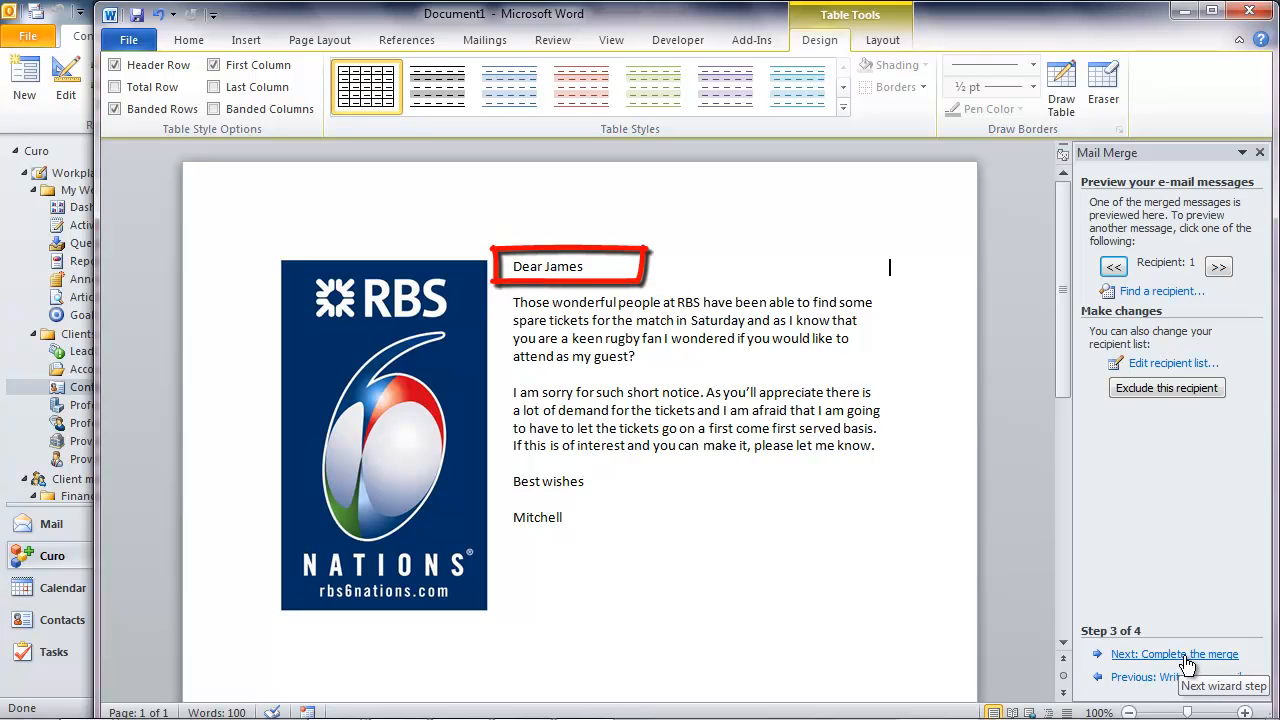
{"action": "left_click", "coordinate": [1187, 655]}
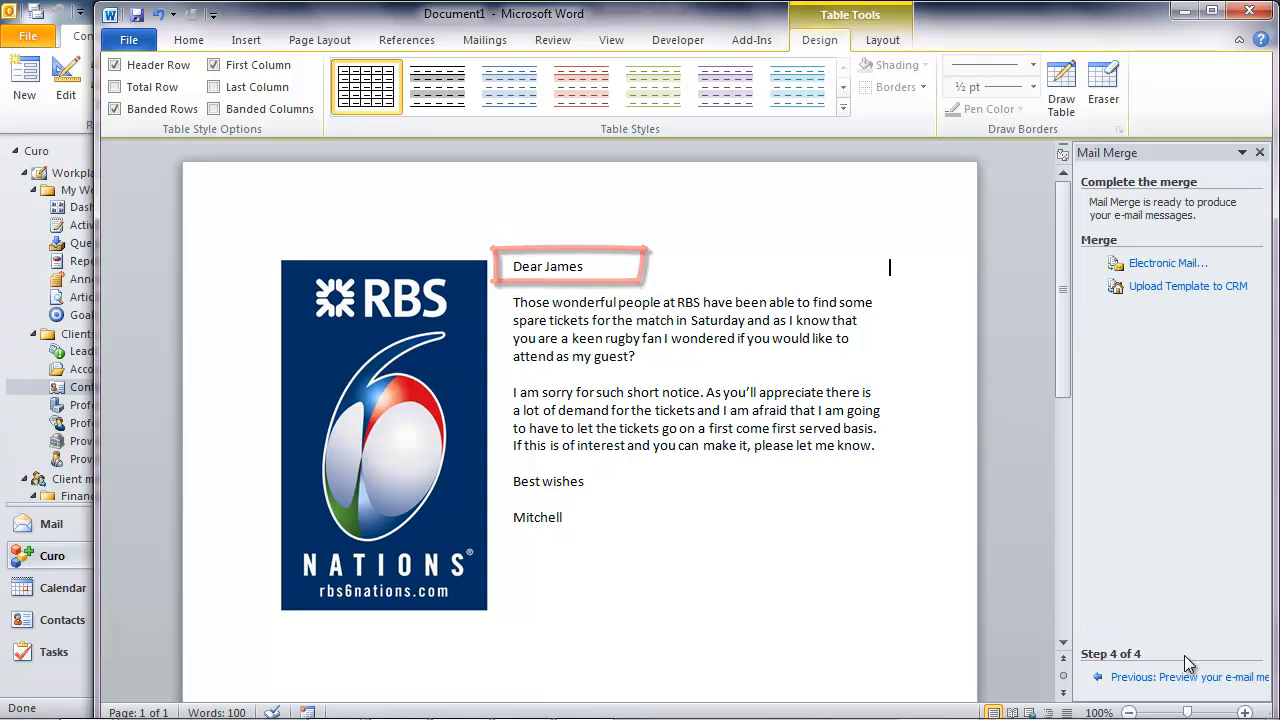
{"action": "left_click", "coordinate": [1166, 266]}
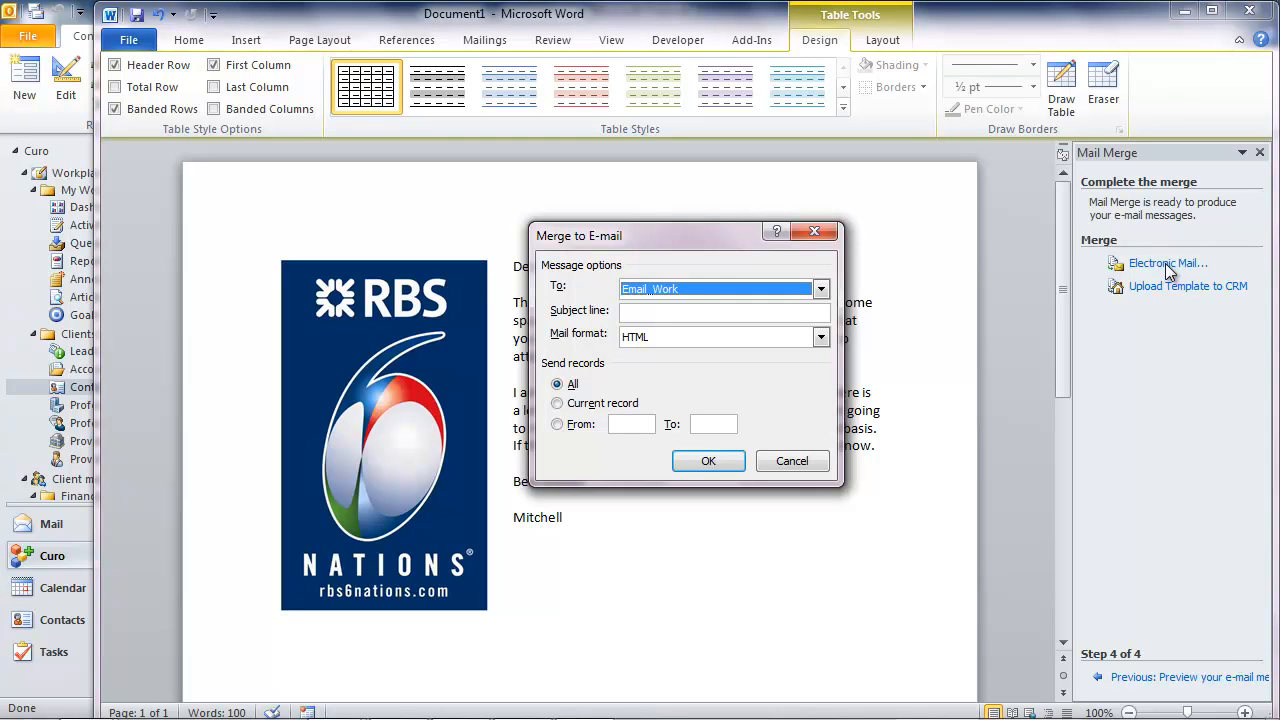
{"action": "left_click", "coordinate": [739, 318]}
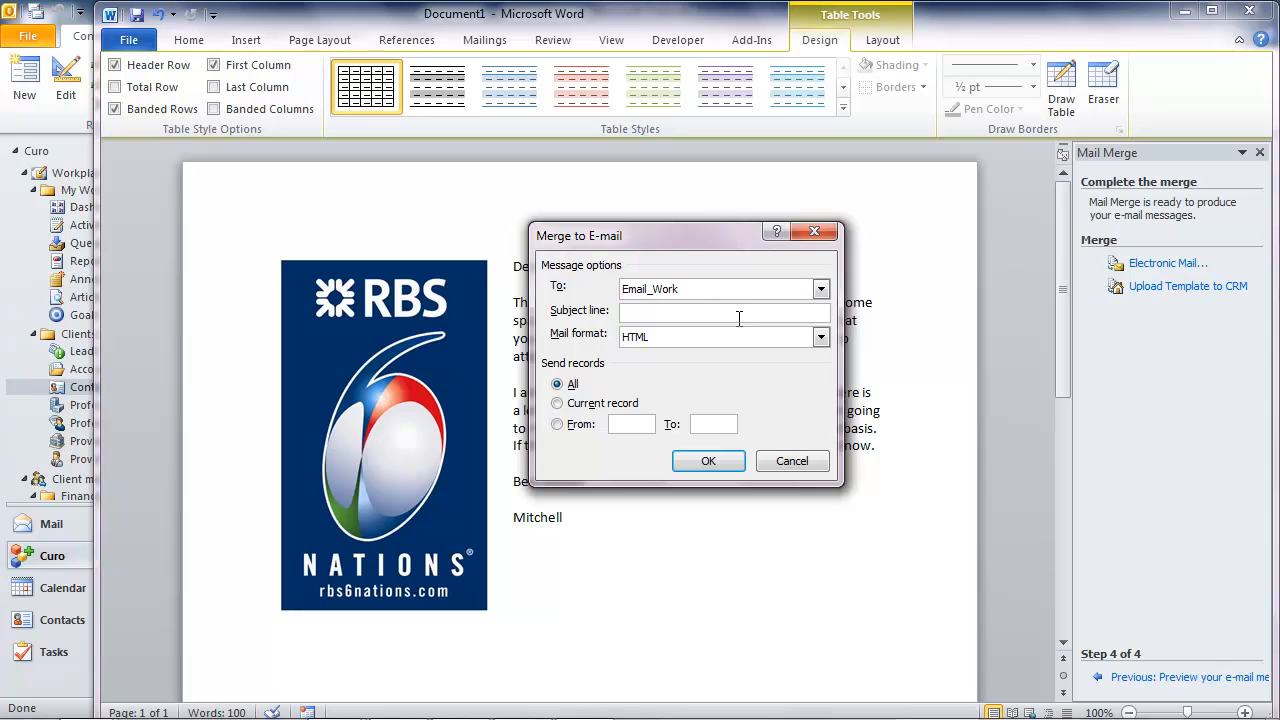
{"action": "type", "text": "Urgent - RBS Six Nations Tickets"}
{"action": "left_click", "coordinate": [719, 464]}
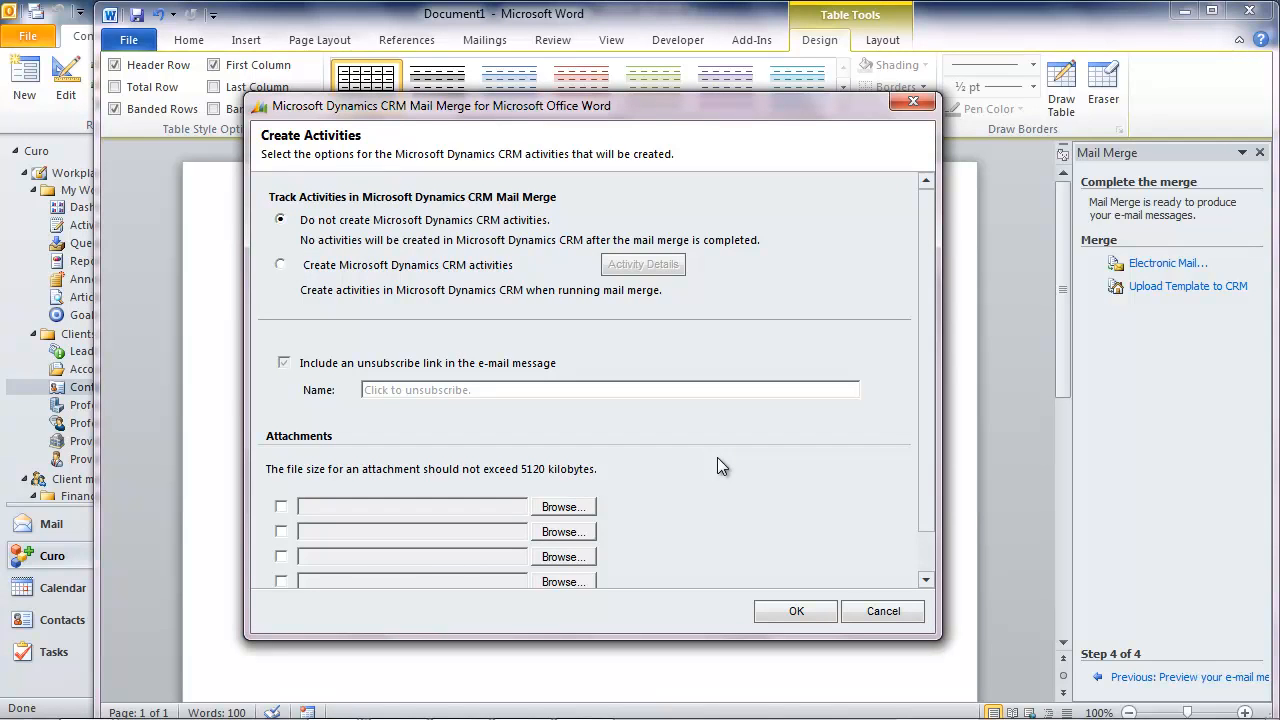
Choose to create Microsoft Dynamics CRM activities for the mail merge and confirm the tracking options
{"action": "left_click", "coordinate": [281, 265]}
{"action": "left_click", "coordinate": [784, 611]}
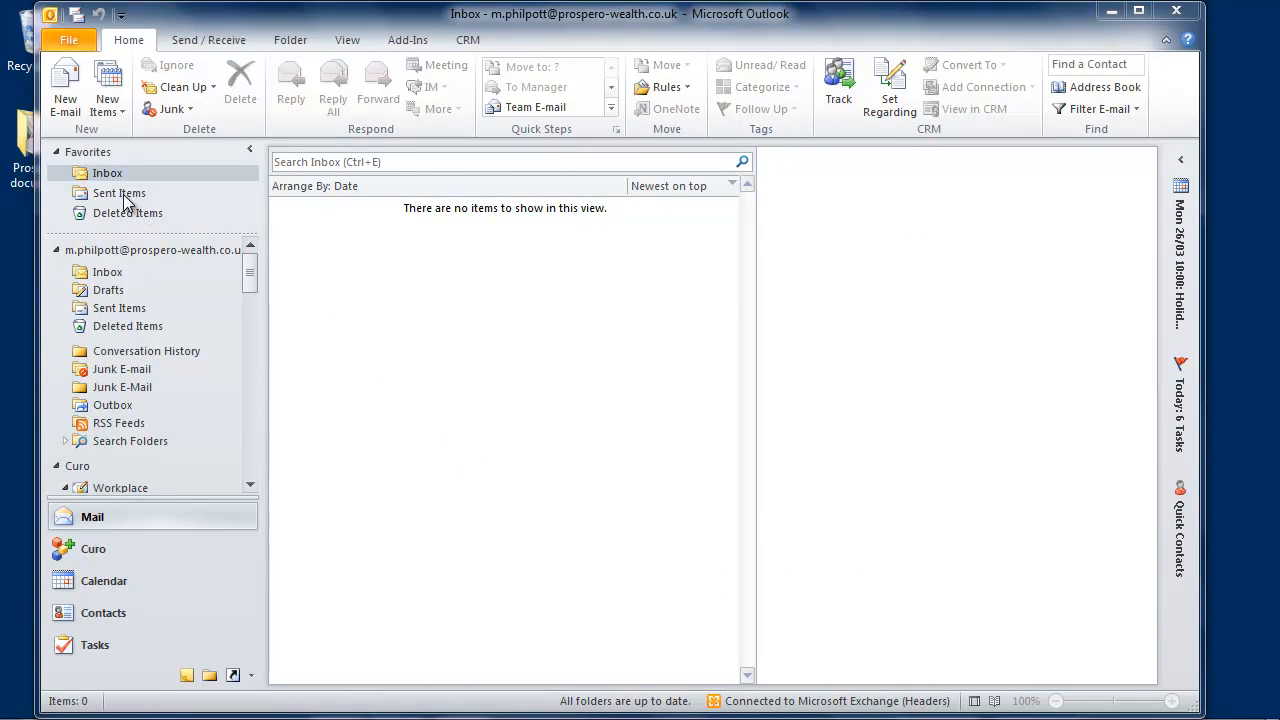
In Outlook, open the sent mail and view two of the personalised rugby ticket invitations sent to clients
{"action": "left_click", "coordinate": [121, 194]}
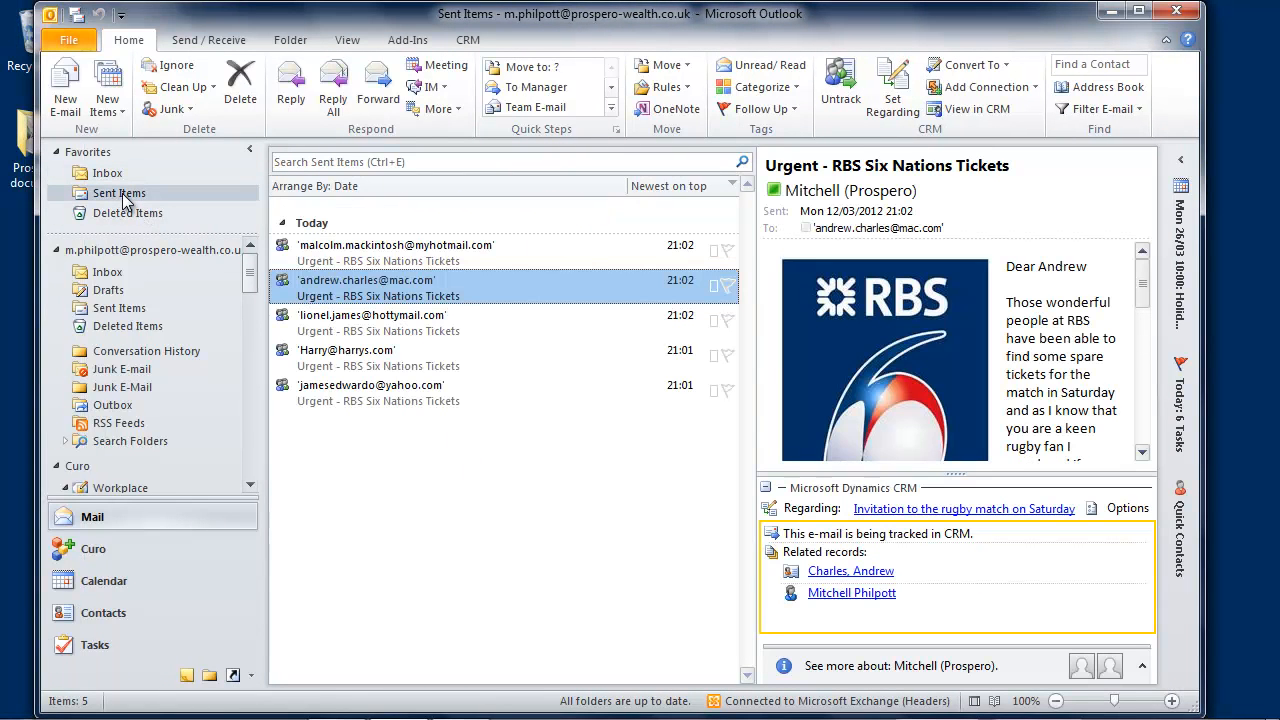
{"action": "left_click", "coordinate": [476, 329]}
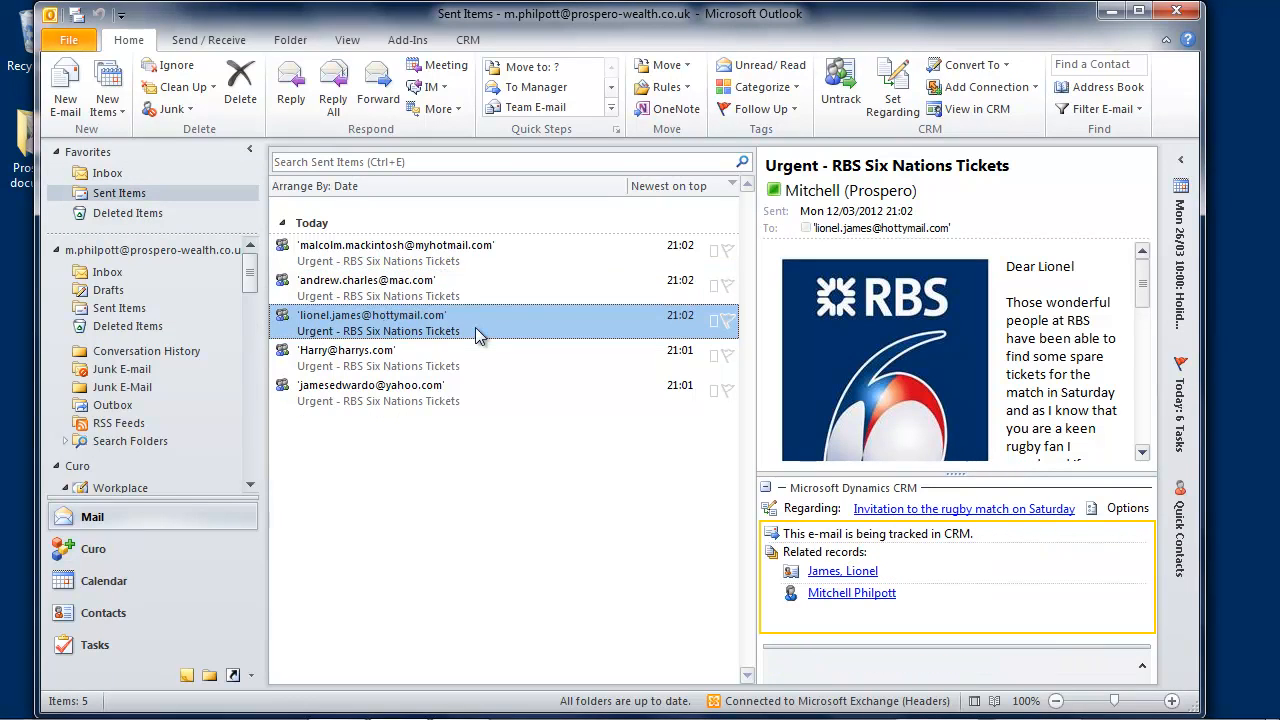
{"action": "left_click", "coordinate": [491, 288]}
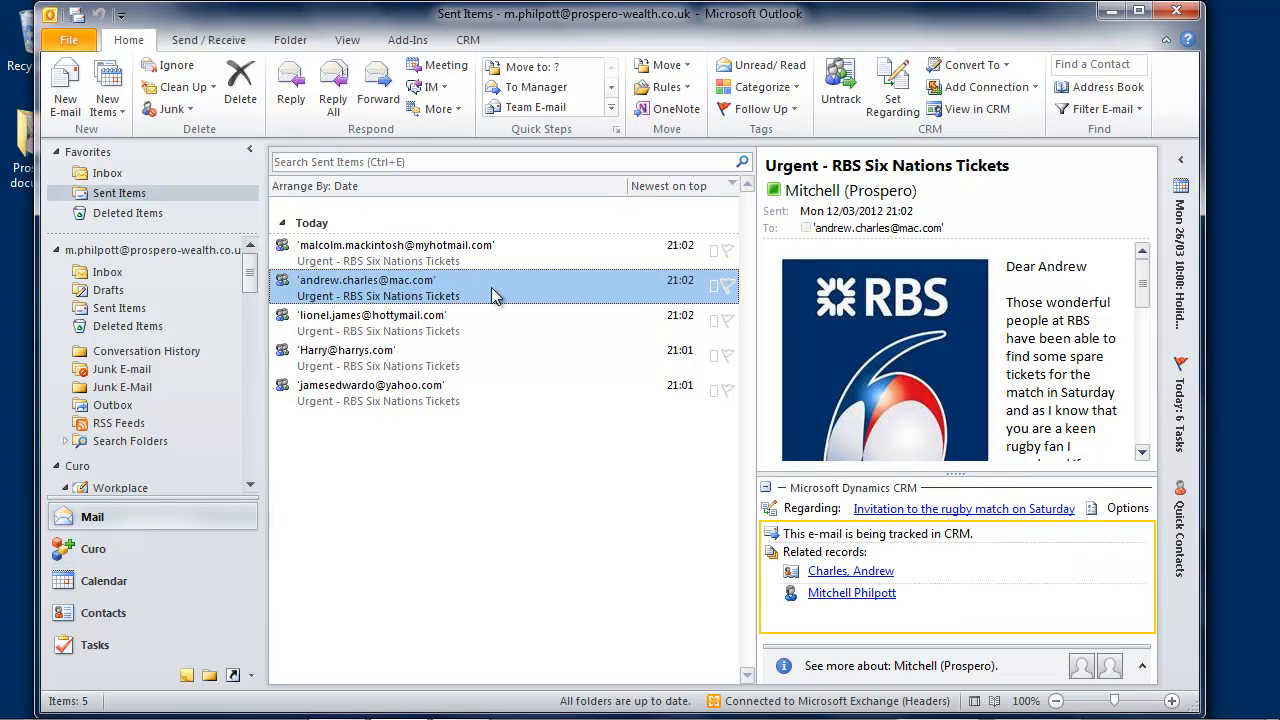
Open the client contact related to the selected e-mail, check its interests, service proposition and closed activities, and close the record
{"action": "left_click", "coordinate": [845, 572]}
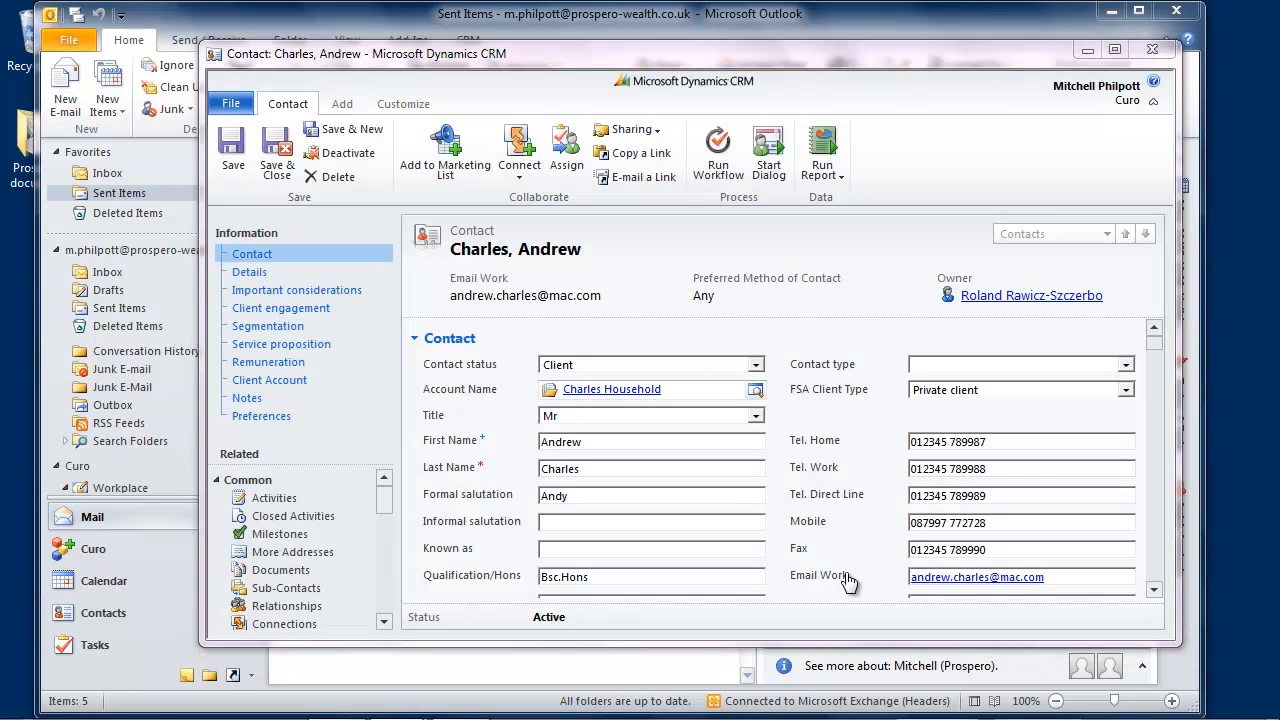
{"action": "left_click_drag", "start_coordinate": [1155, 349], "coordinate": [1160, 455]}
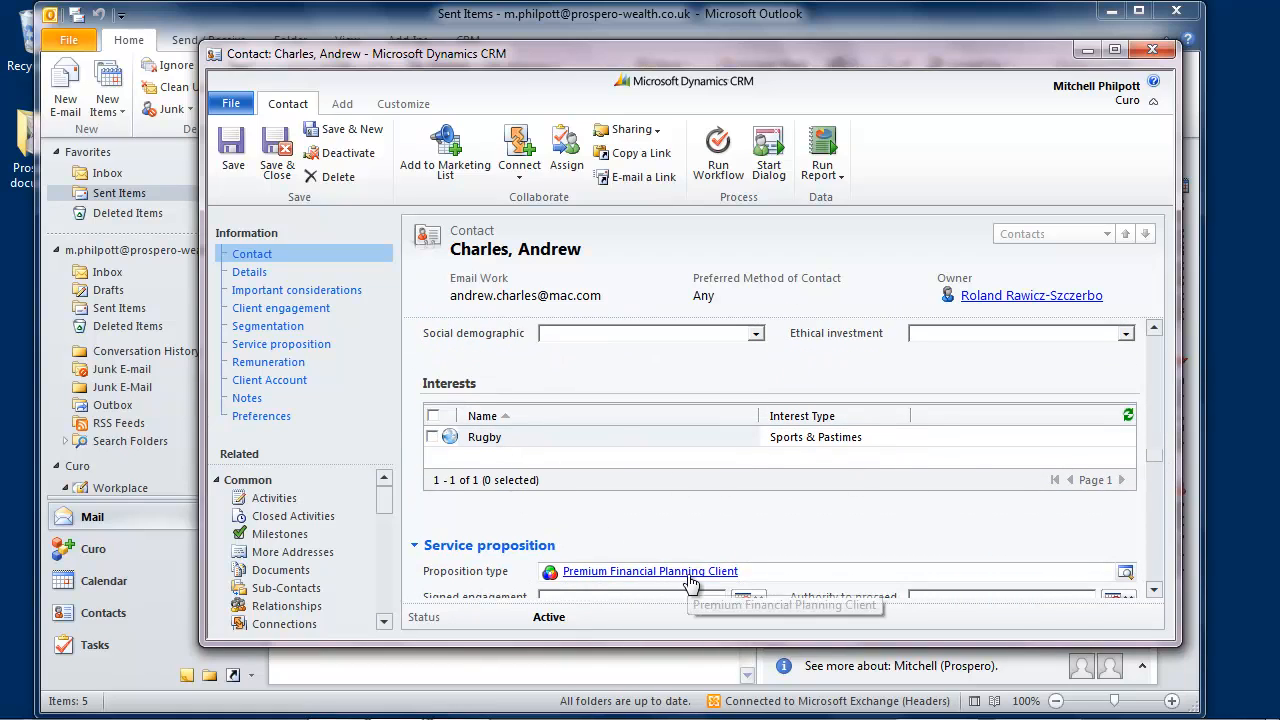
{"action": "left_click", "coordinate": [338, 520]}
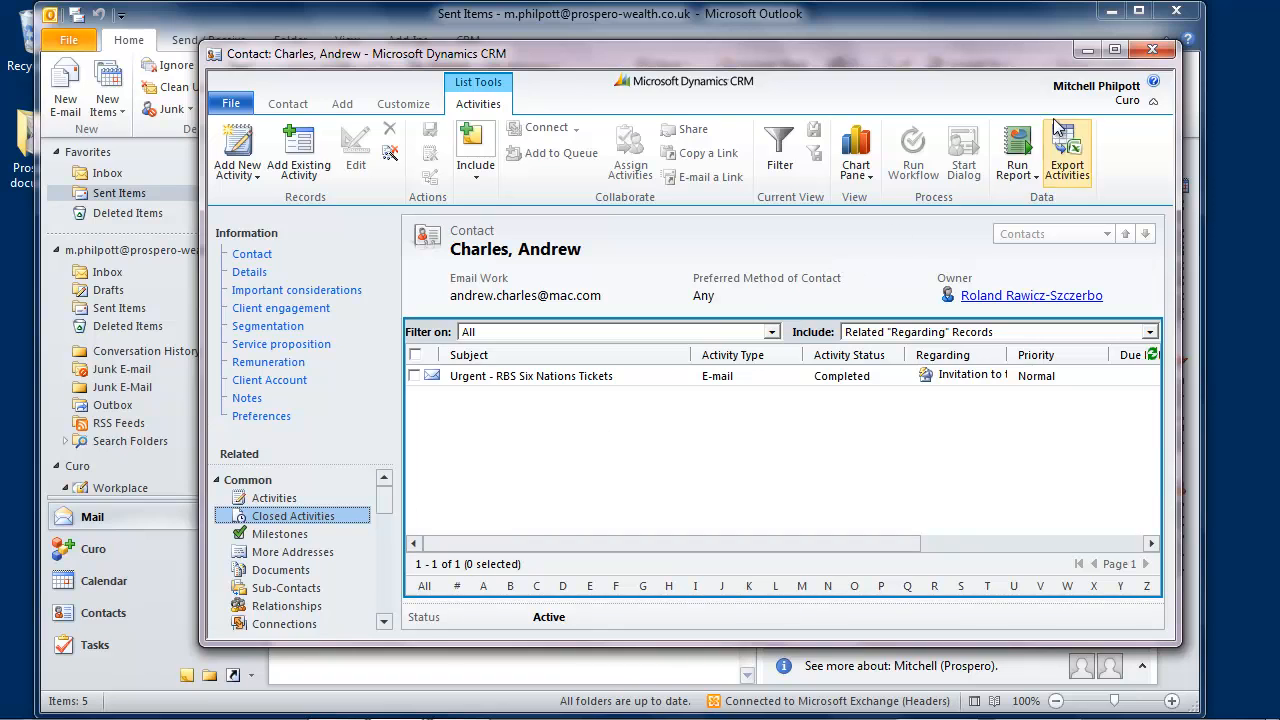
{"action": "left_click", "coordinate": [1145, 50]}
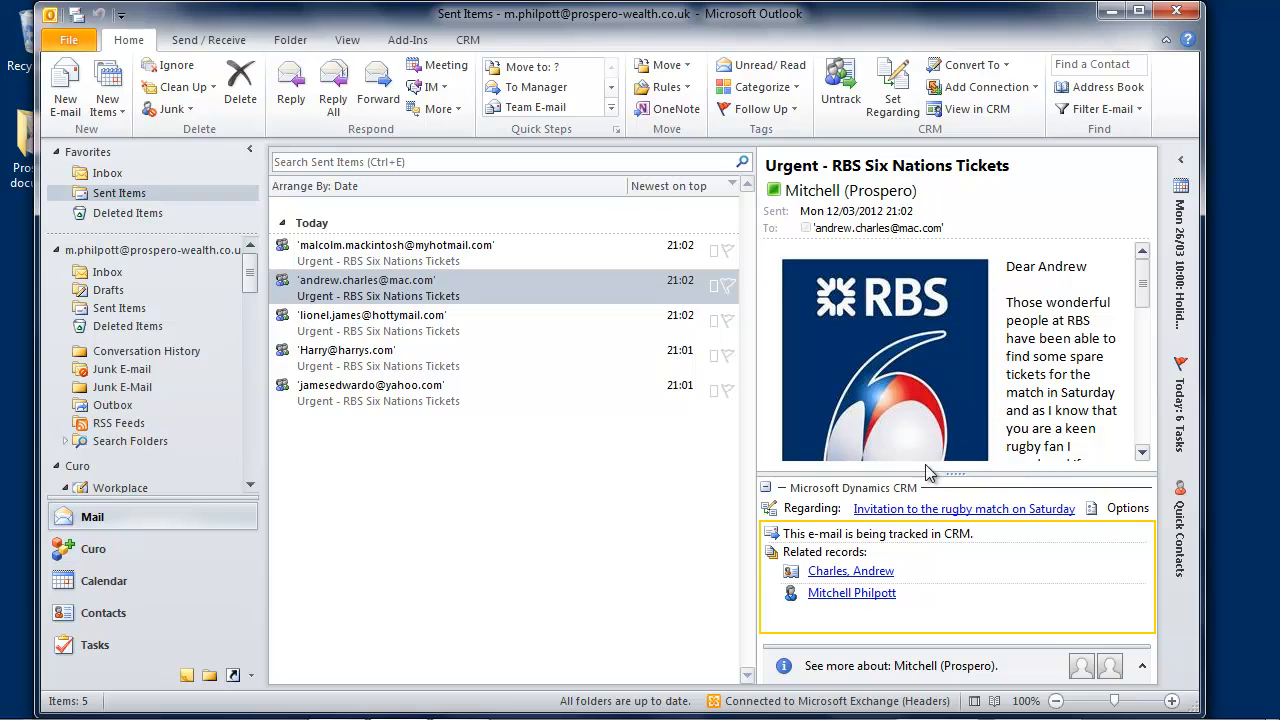
Open the quick campaign "Invitation to the rugby match on Saturday" that the sent e-mail is regarding
{"action": "left_click", "coordinate": [892, 509]}
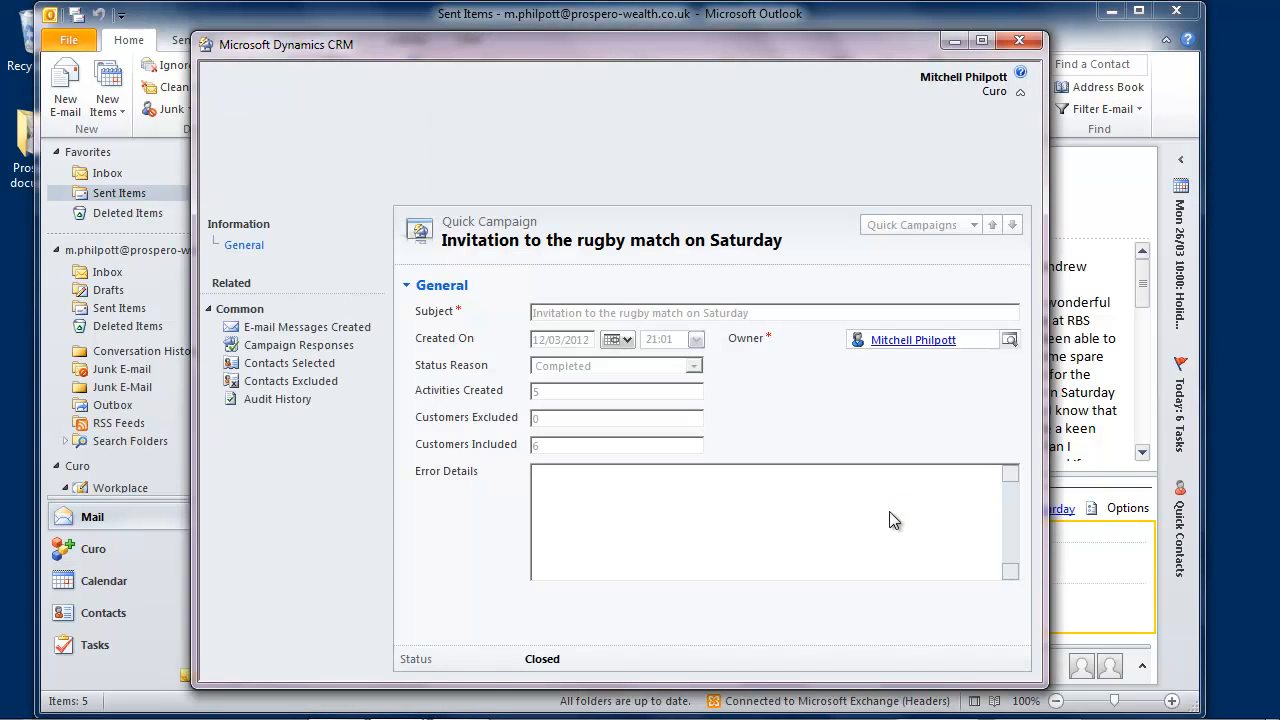